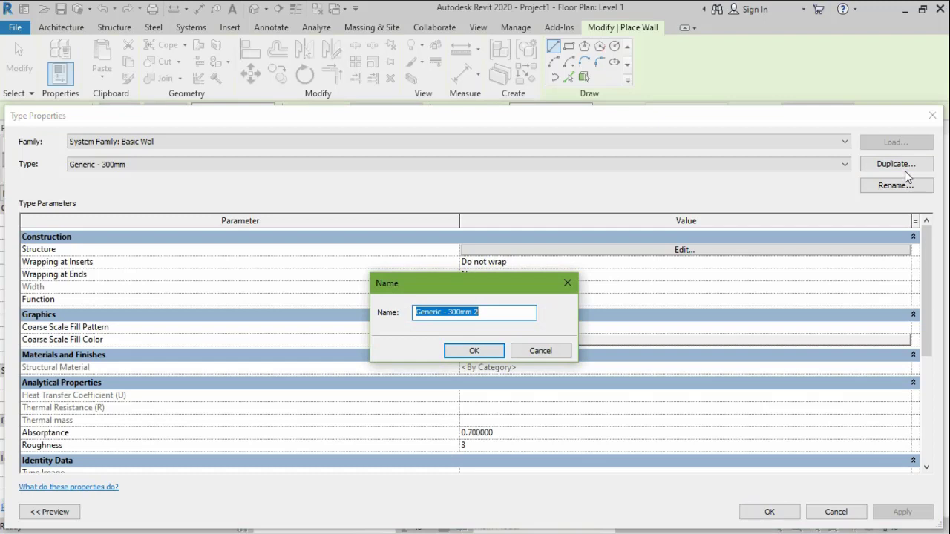
Step: Name the duplicate of the Generic - 300mm basic wall type "Generic - 225mm"
key(End)
key(BackSpace)
key(BackSpace)
key(BackSpace)
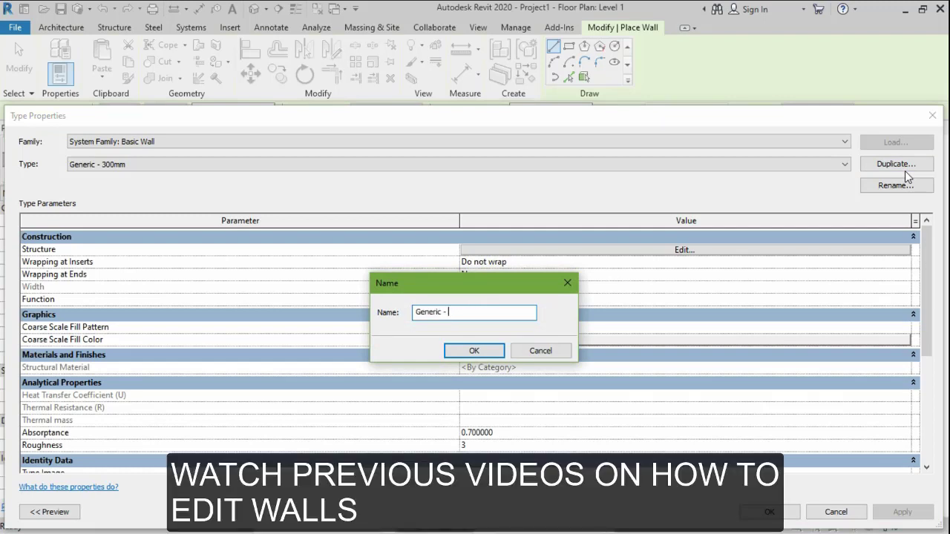
text(225mm)
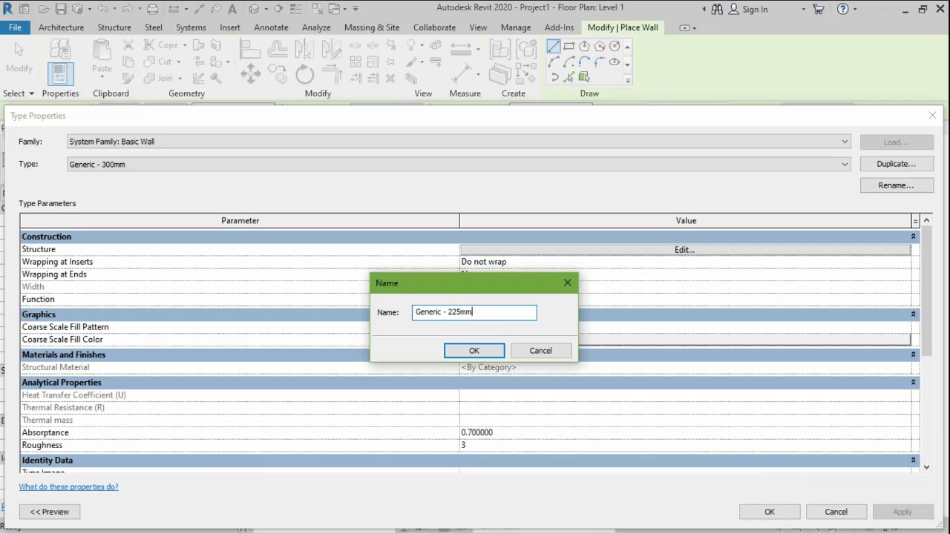
click(474, 350)
Step: Set the structure layer thickness of the Generic - 225mm wall type to 225 mm and accept the type changes
click(548, 252)
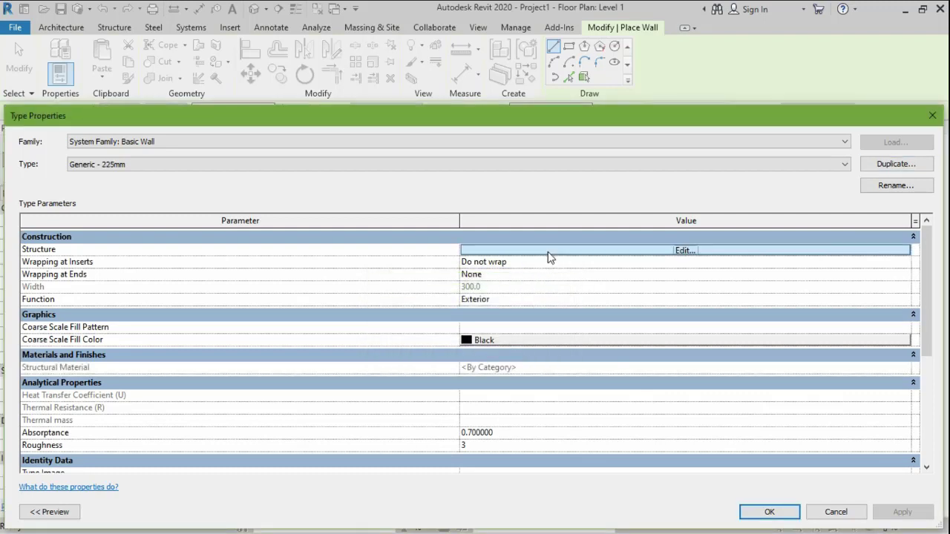
click(509, 250)
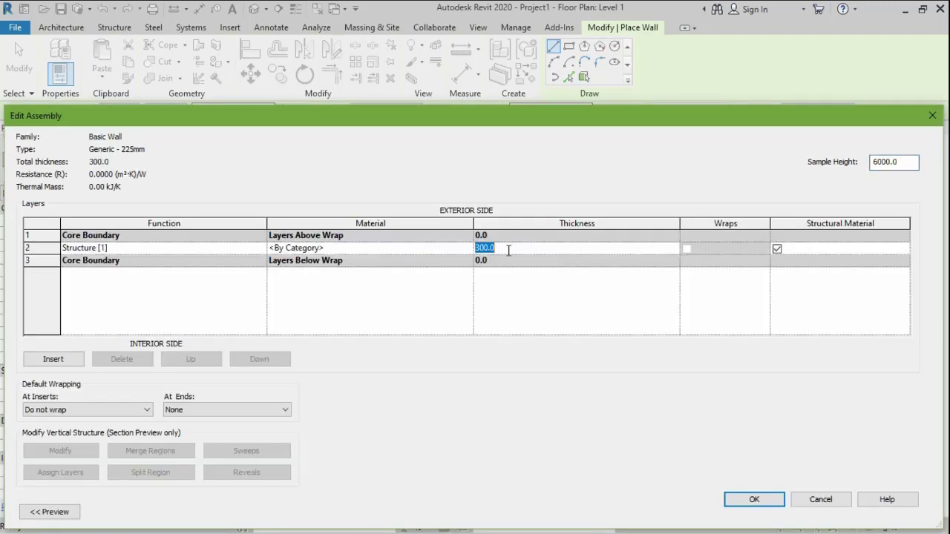
text(225)
click(754, 500)
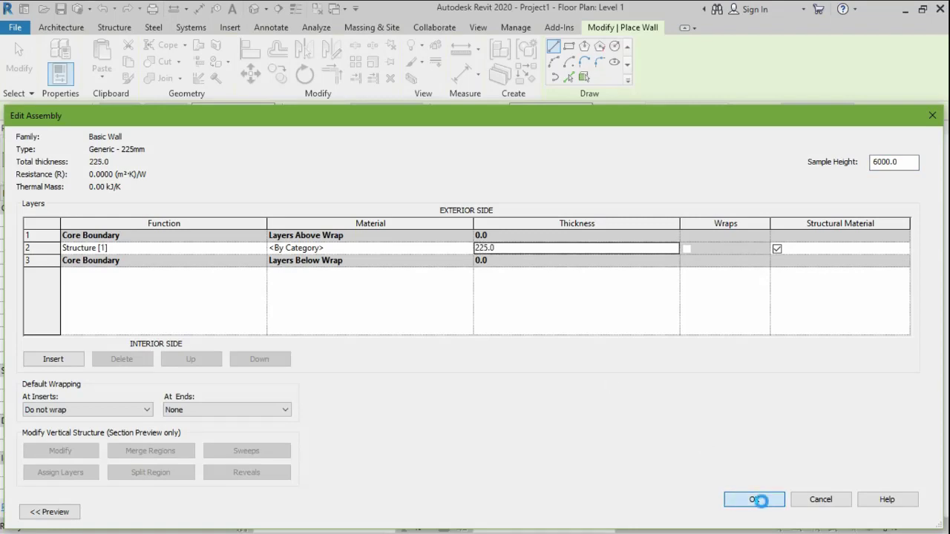
click(792, 512)
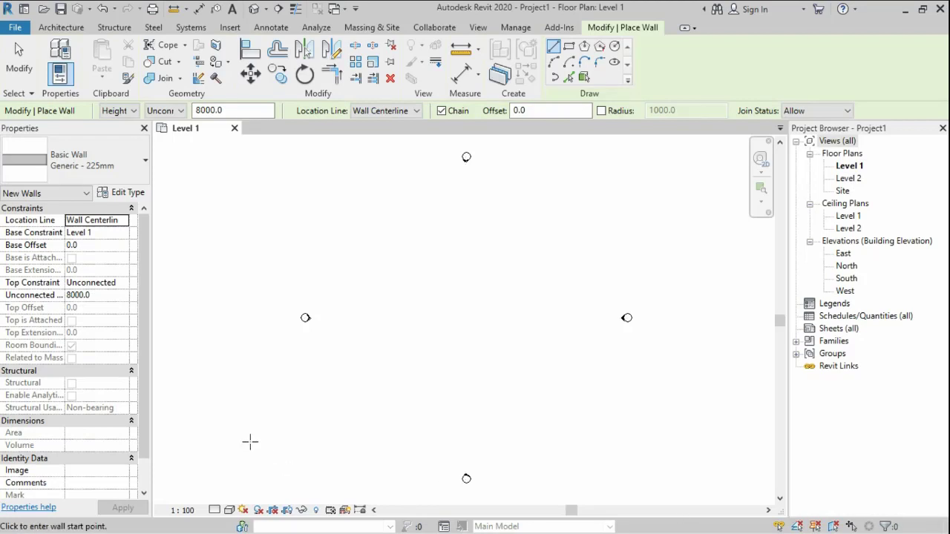
Step: Set the top constraint of the new walls to Up to level: Level 2
click(123, 286)
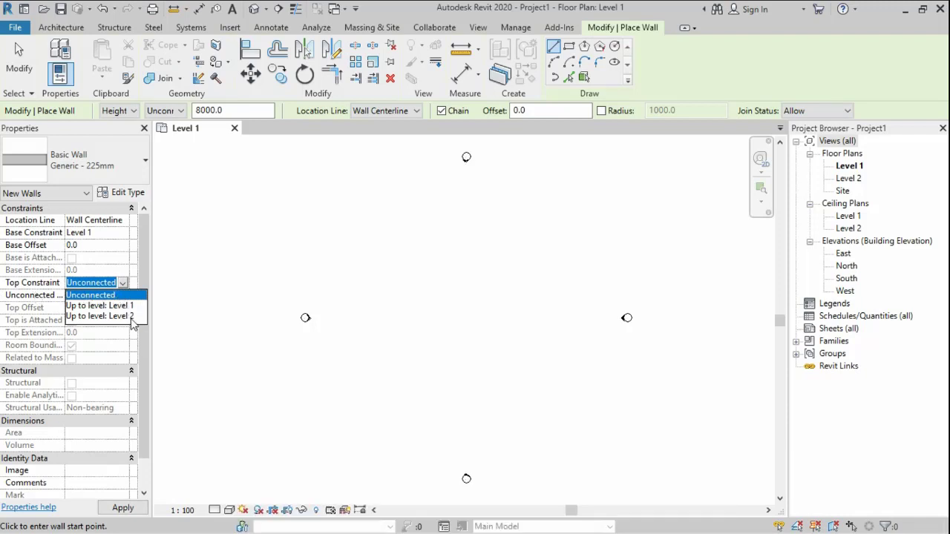
click(128, 316)
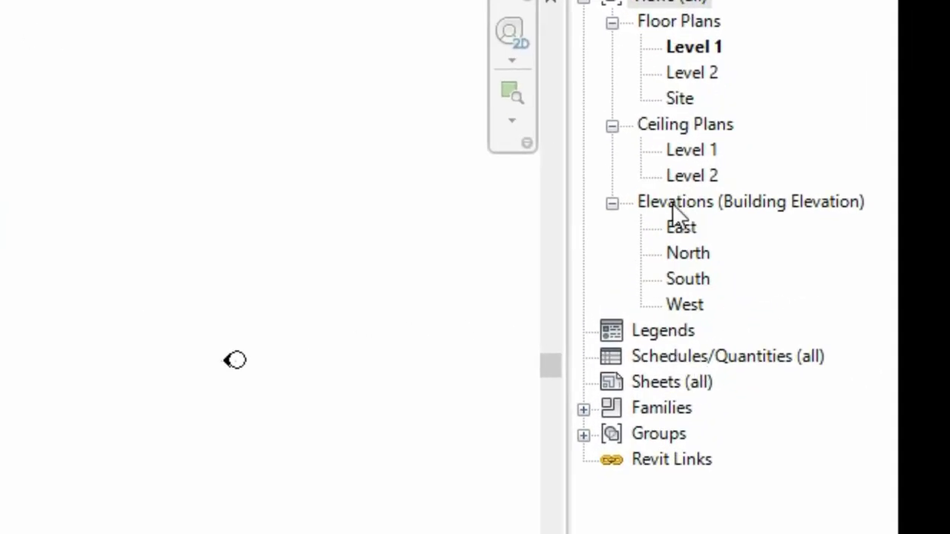
Step: Open the East elevation view and set the elevation of Level 2 to 3200
double_click(676, 227)
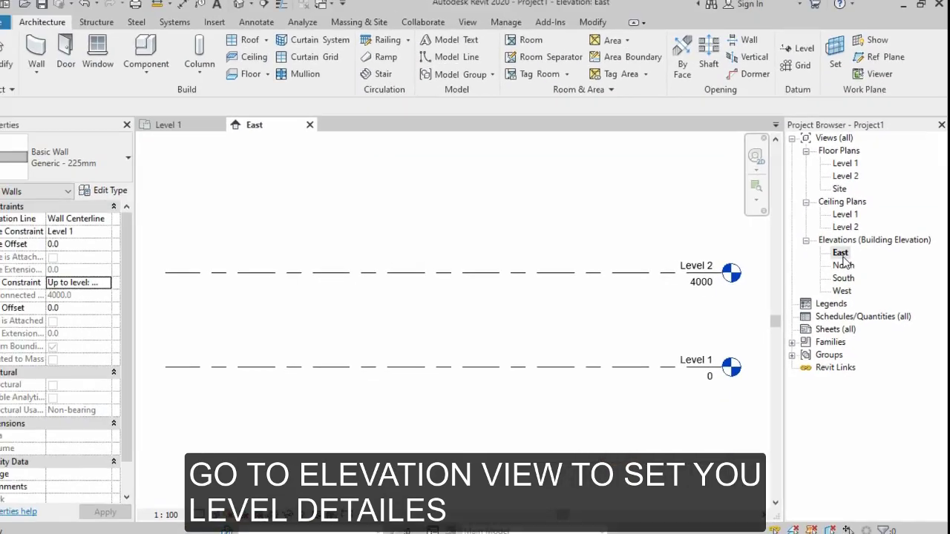
click(706, 278)
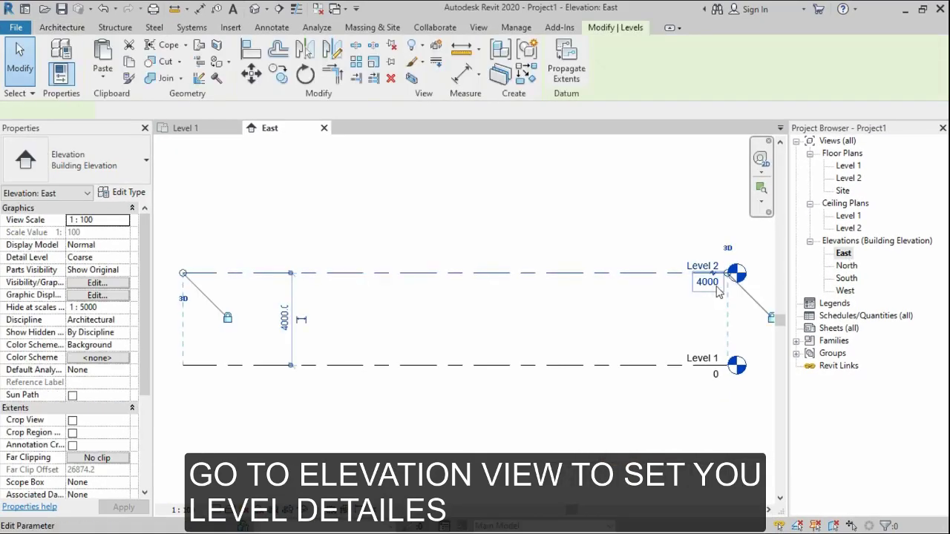
click(707, 286)
text(3)
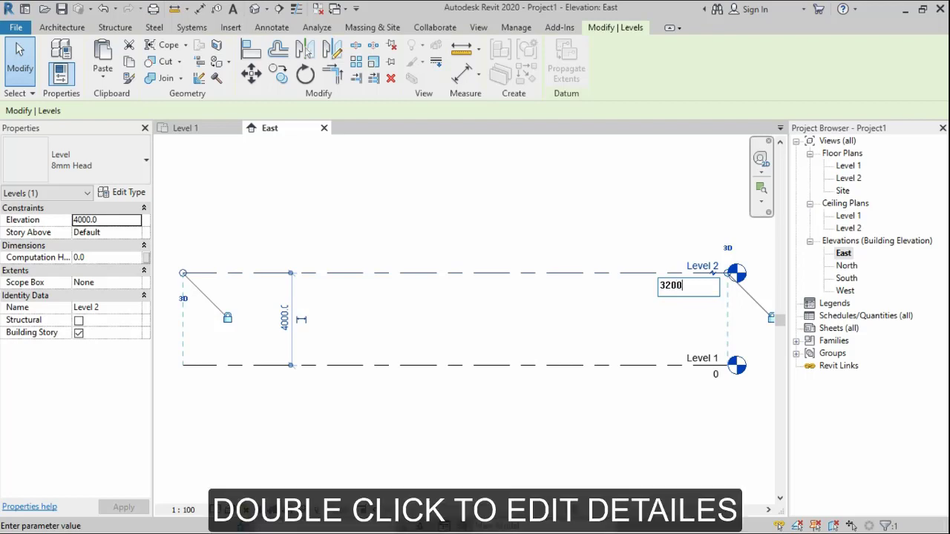
text(200)
key(Return)
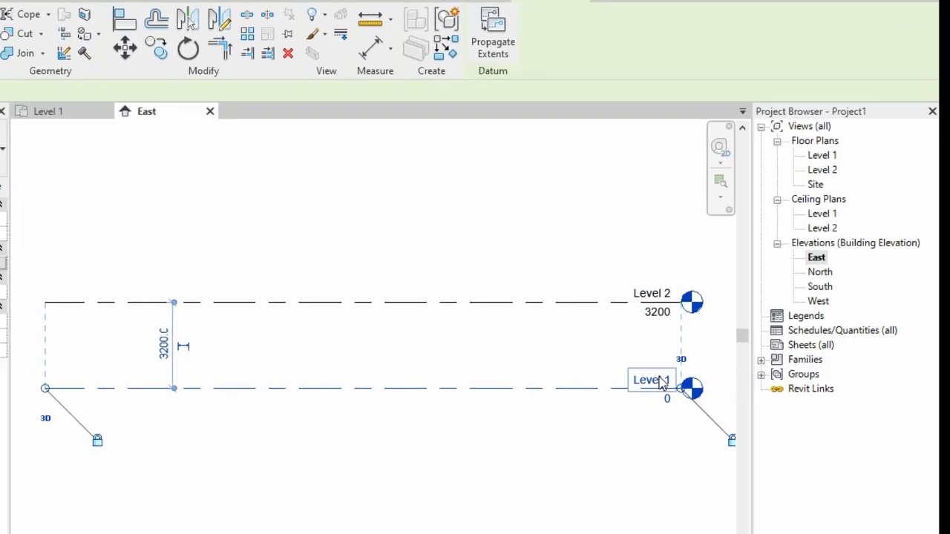
Step: Rename Level 1 to "Ground floor" in the East elevation
double_click(709, 360)
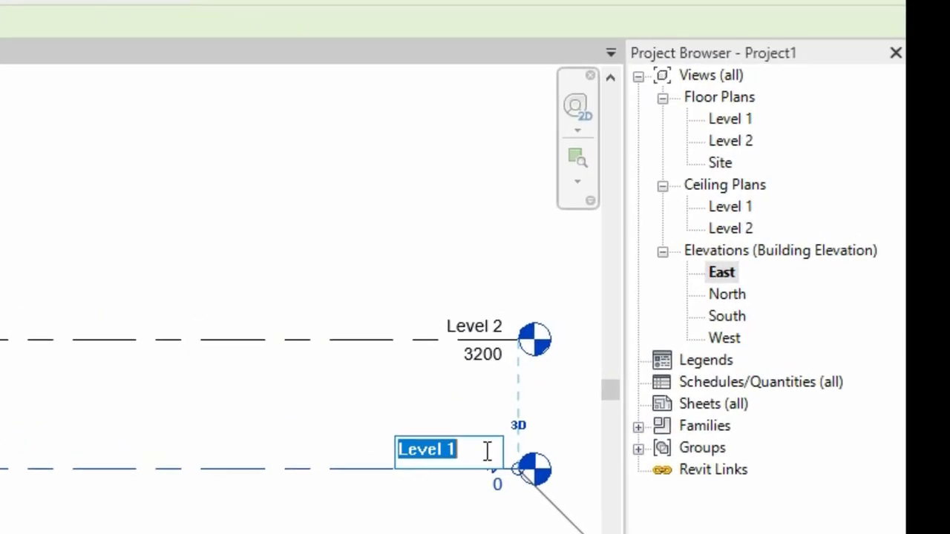
text(G)
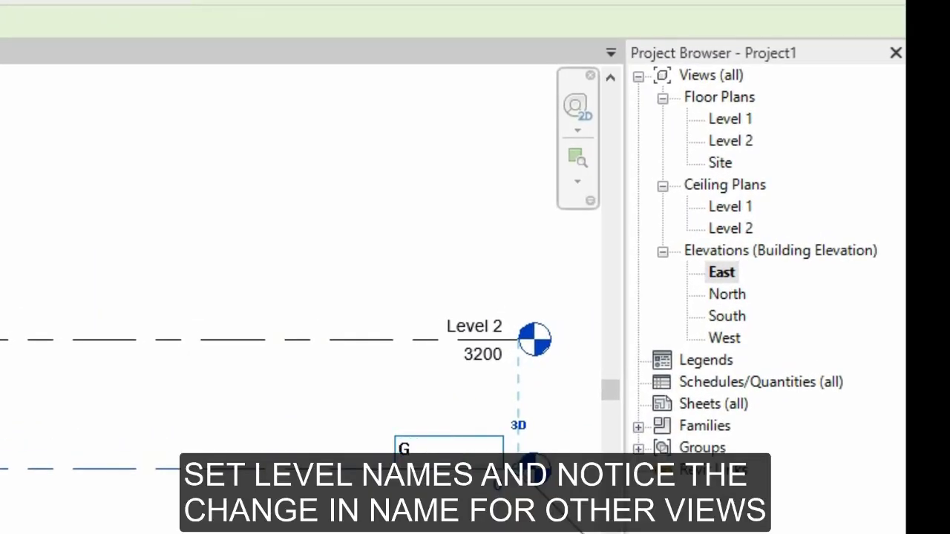
text(round floor)
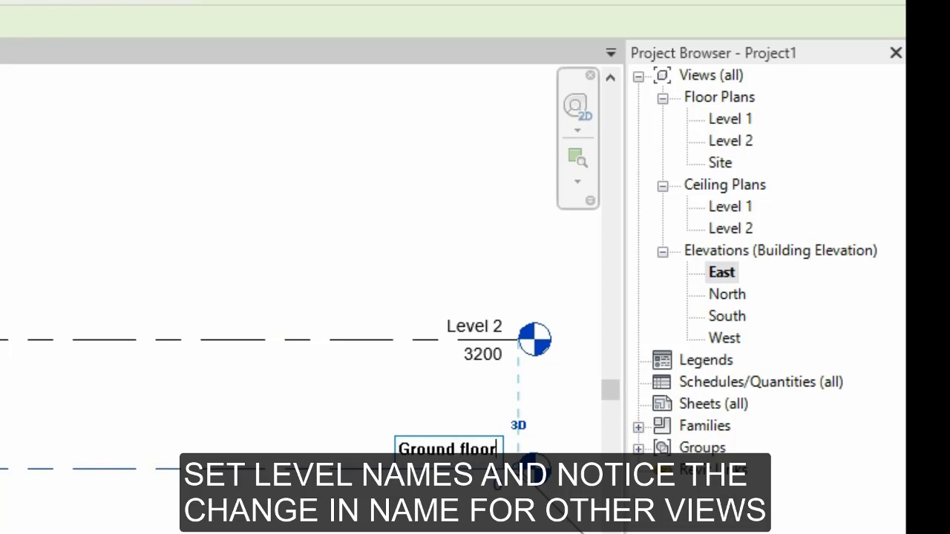
key(Return)
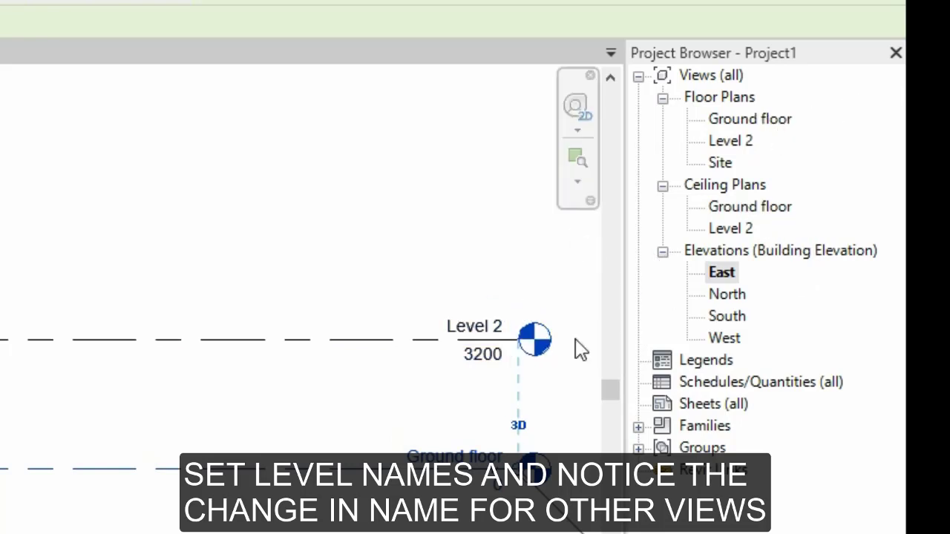
Step: Add a number prefix to the lower level's name so it reads "01. Ground floor"
double_click(454, 456)
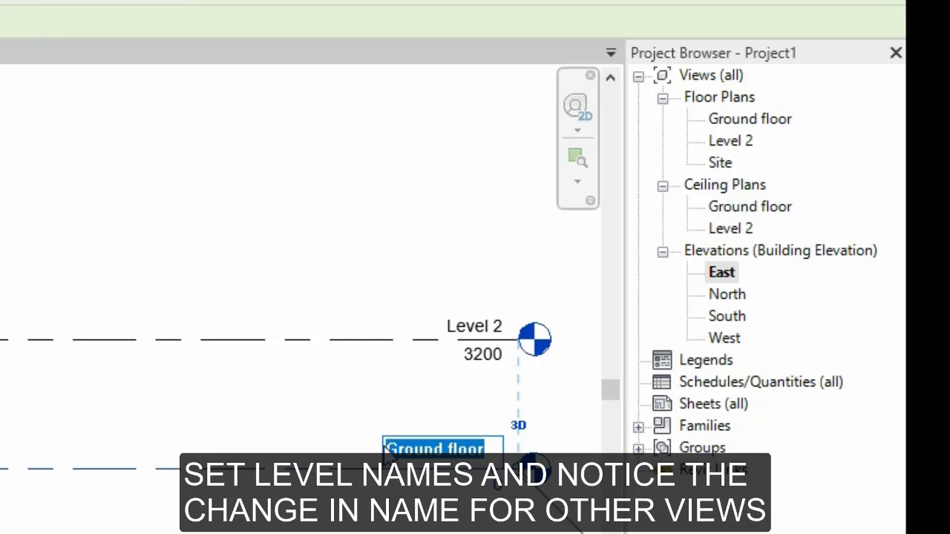
click(389, 448)
text(01.)
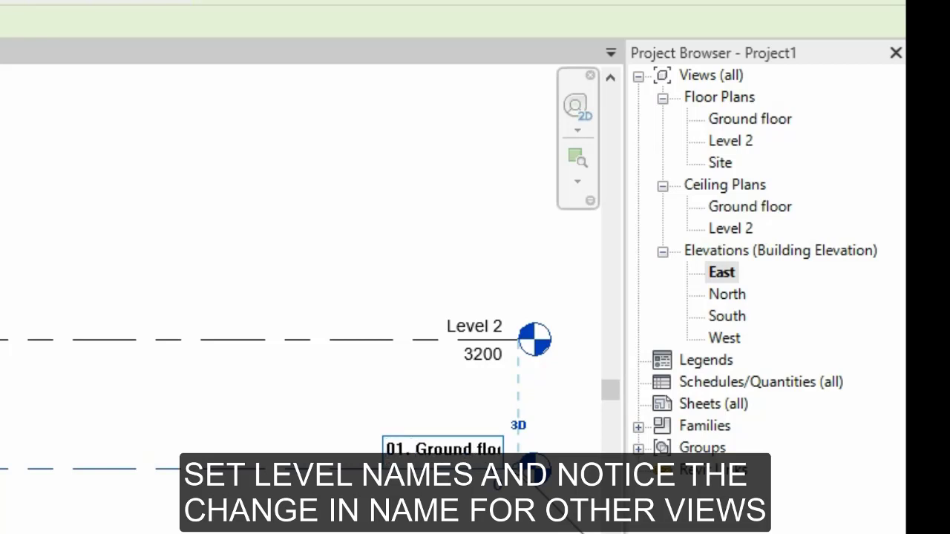
key(Return)
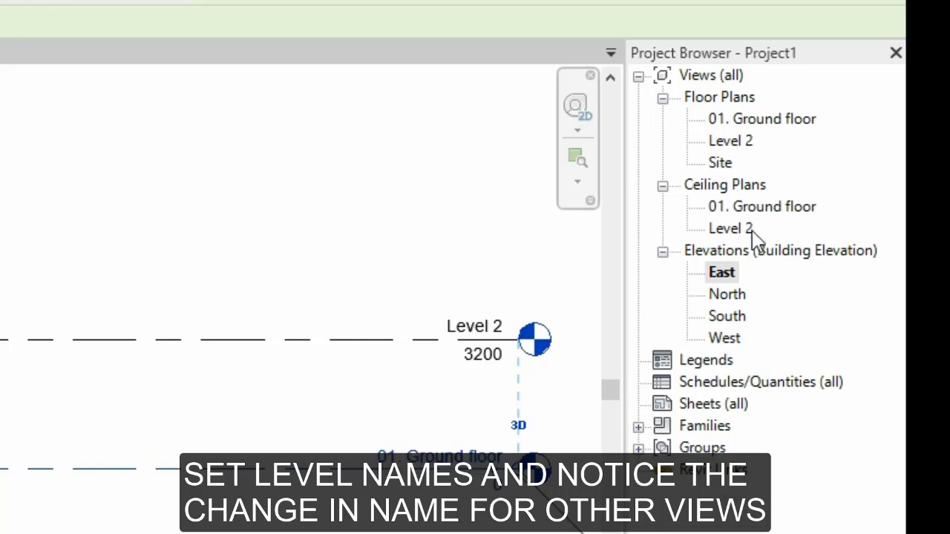
Step: Rename Level 2 to "02. wall plate" in the East elevation
click(492, 326)
click(491, 319)
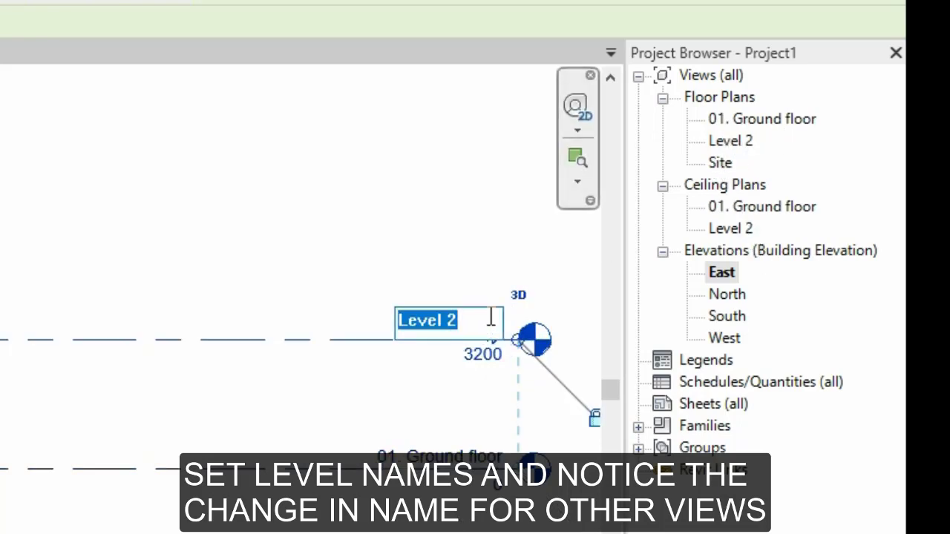
text(02.)
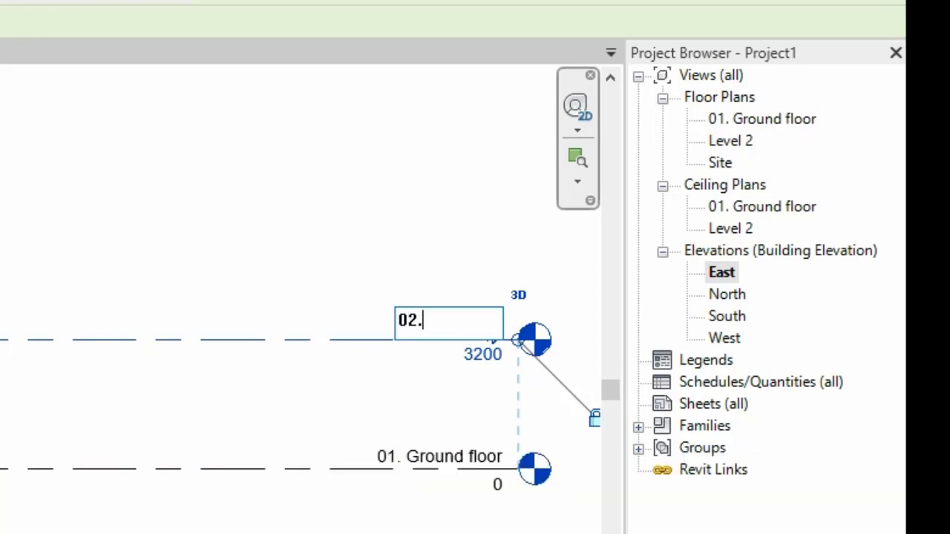
text( wall plate)
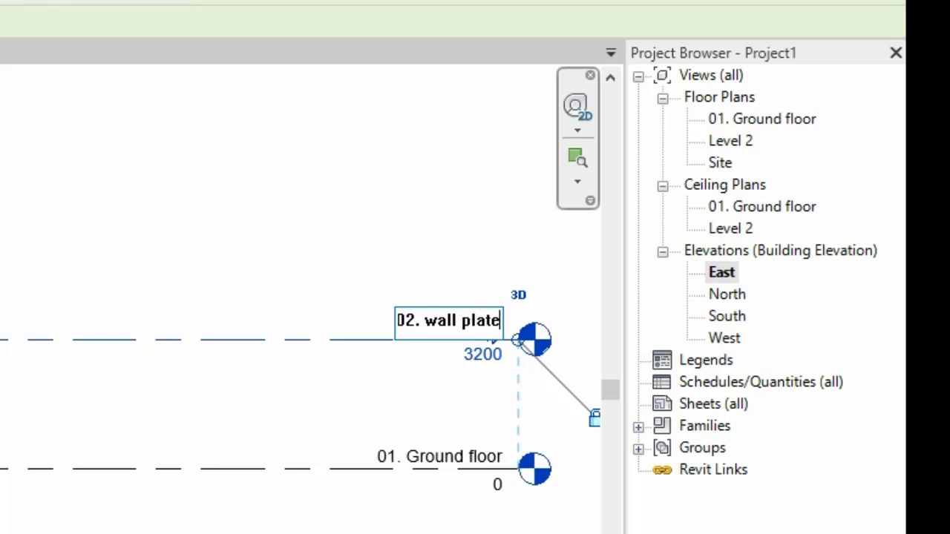
key(Return)
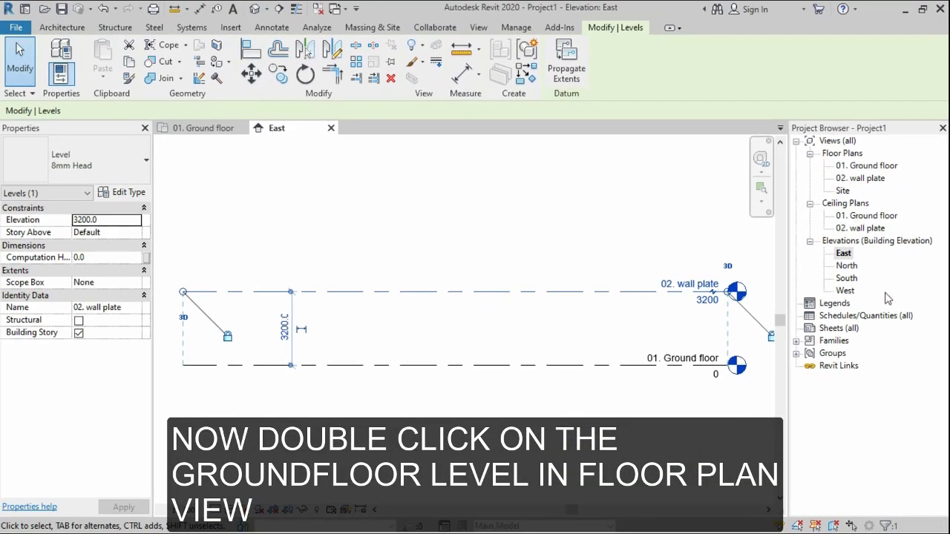
Step: On the 01. Ground floor plan, draw a closed L-shaped loop of Generic - 225mm walls, with stepped sides of about 10000, 6000, 10000 and 8000 mm
double_click(888, 166)
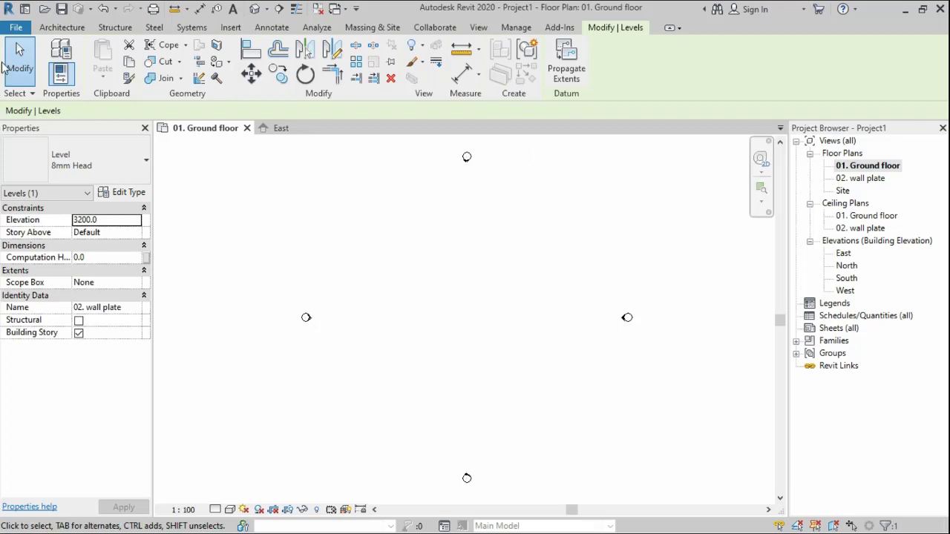
click(62, 27)
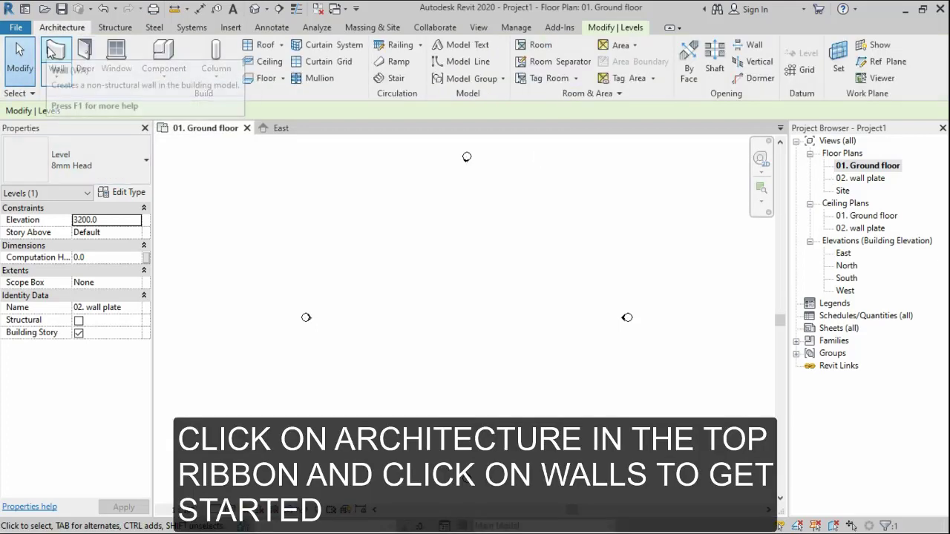
click(50, 48)
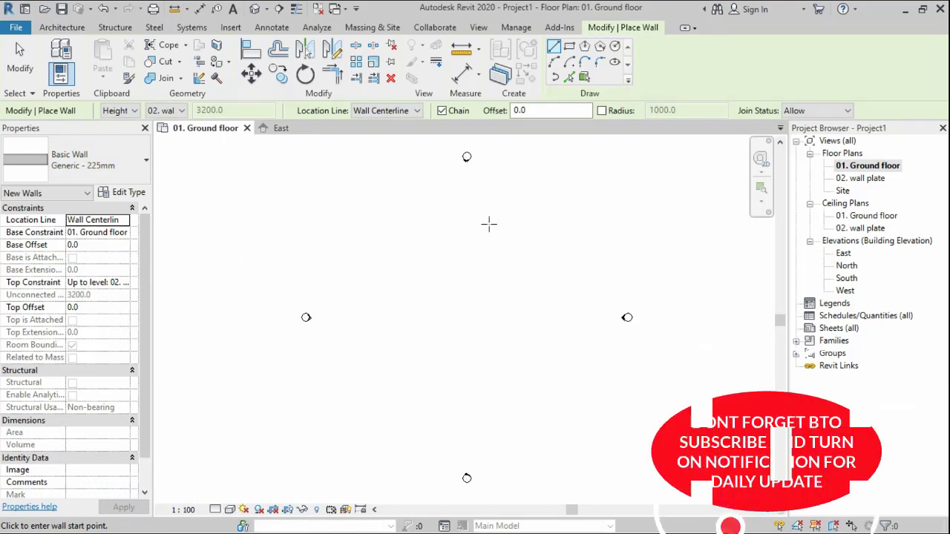
click(392, 248)
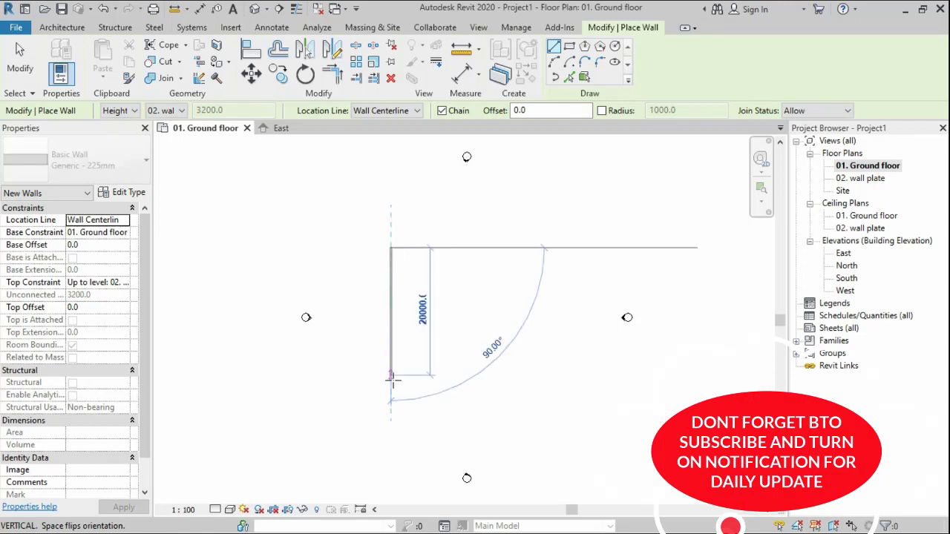
click(391, 338)
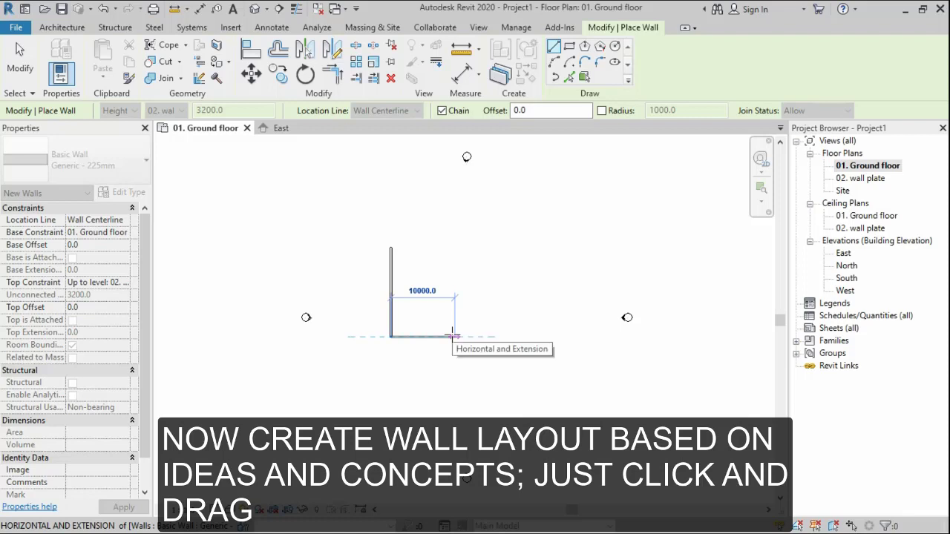
click(455, 337)
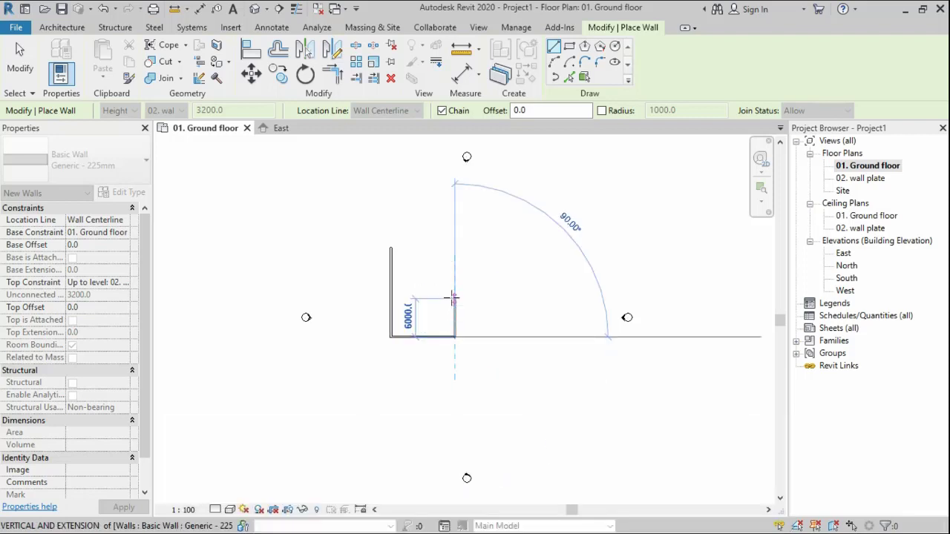
click(455, 297)
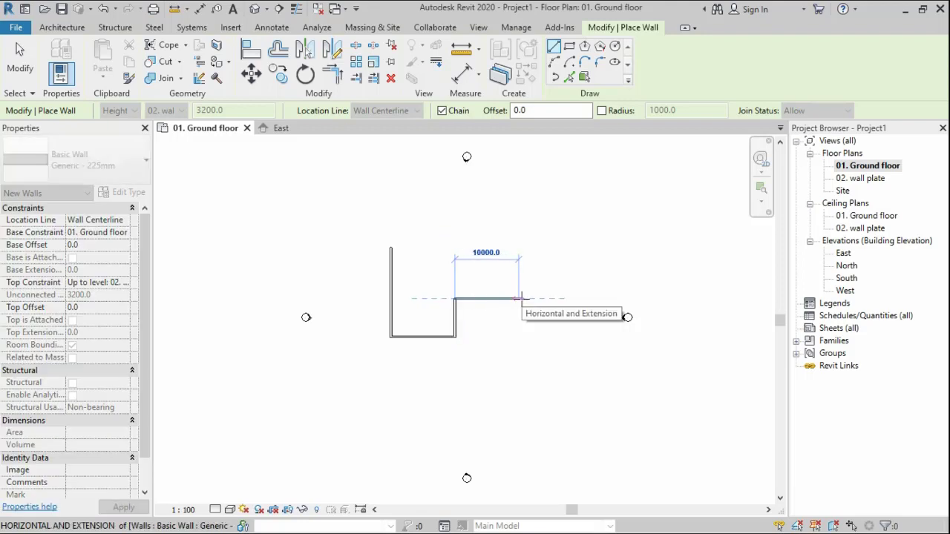
click(519, 298)
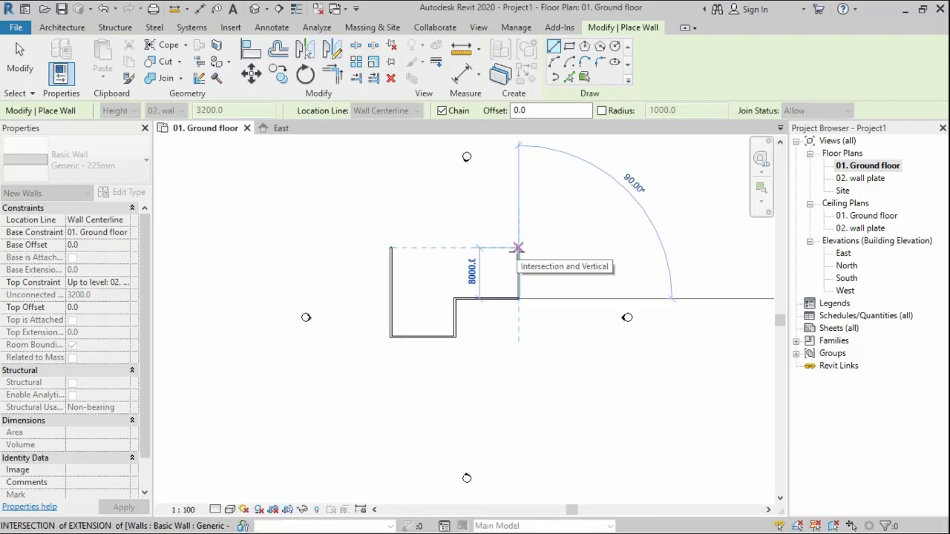
click(518, 248)
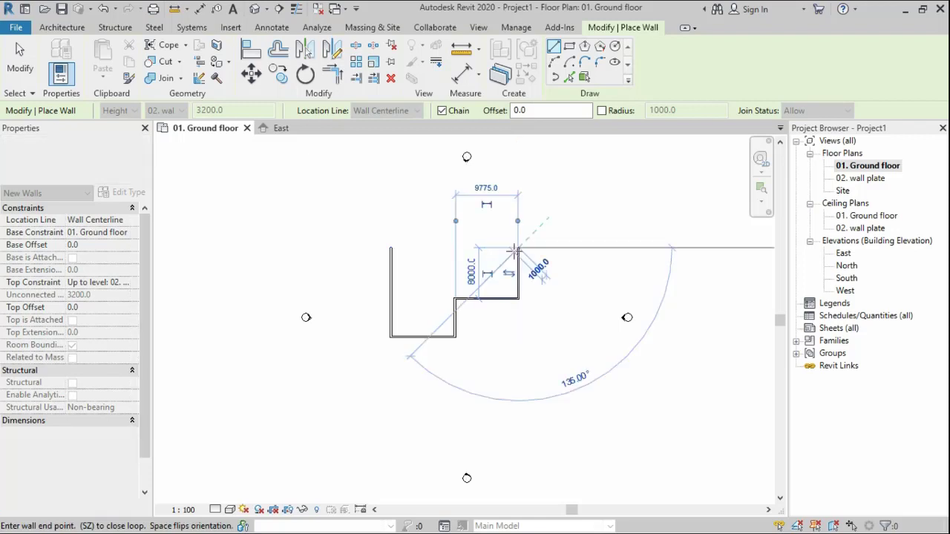
click(390, 247)
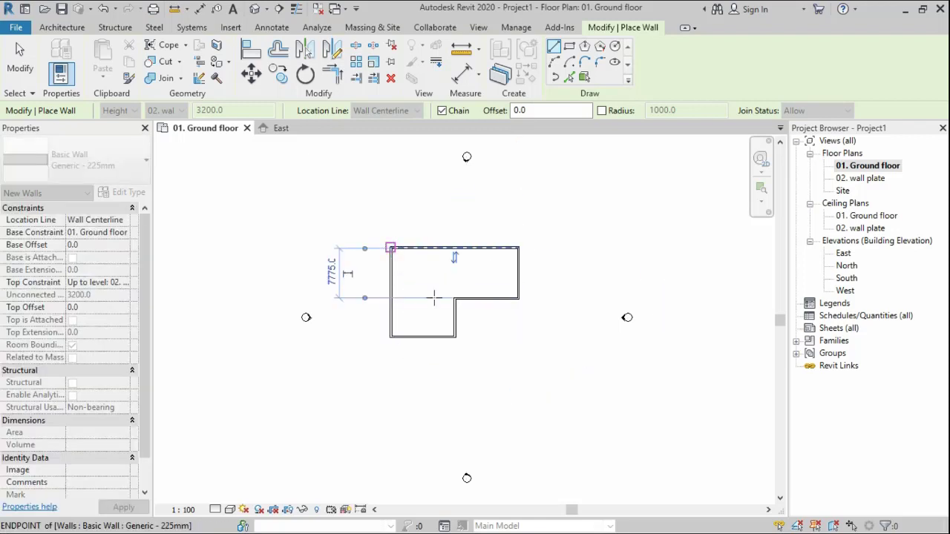
scroll(454, 273, up, 2)
scroll(454, 272, up, 2)
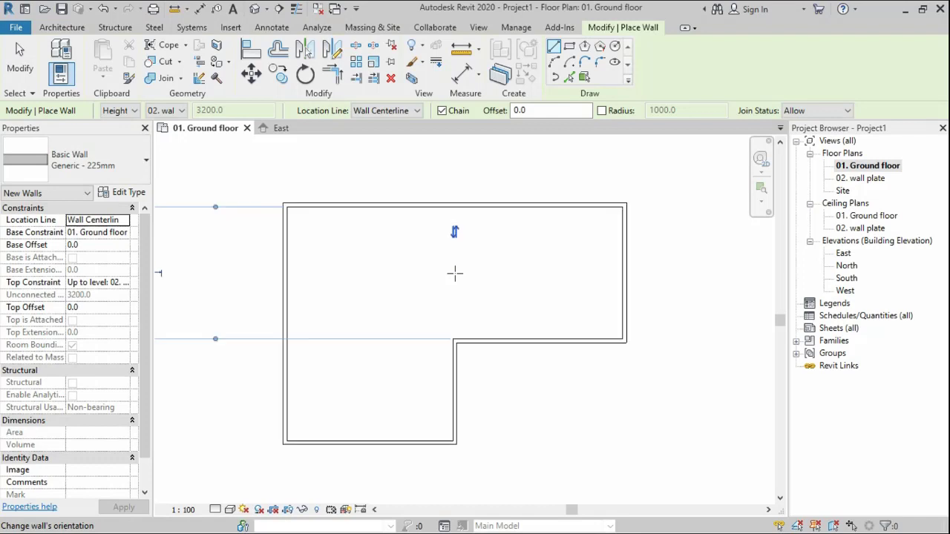
scroll(465, 271, down, 1)
scroll(466, 274, down, 1)
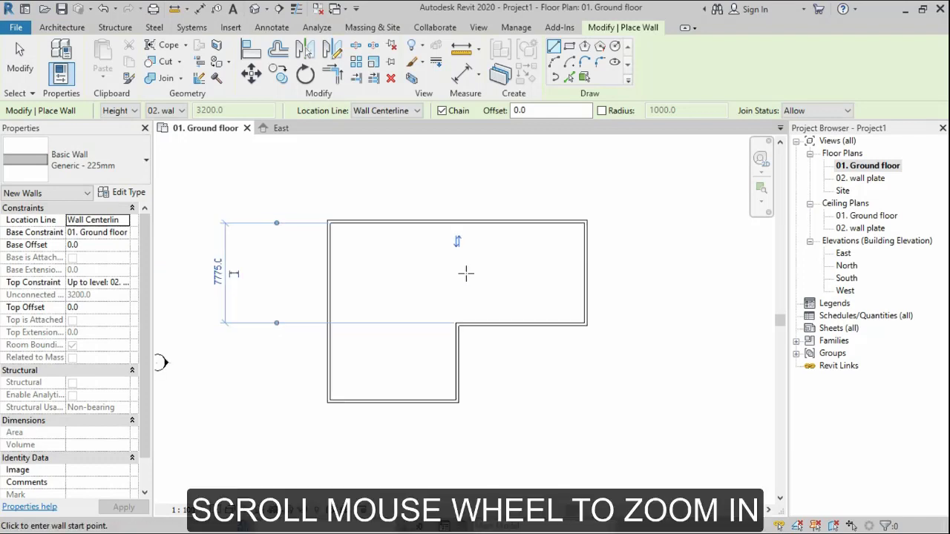
Step: Zoom in on the region around the L-shaped wall loop on the ground floor plan
right_click(605, 245)
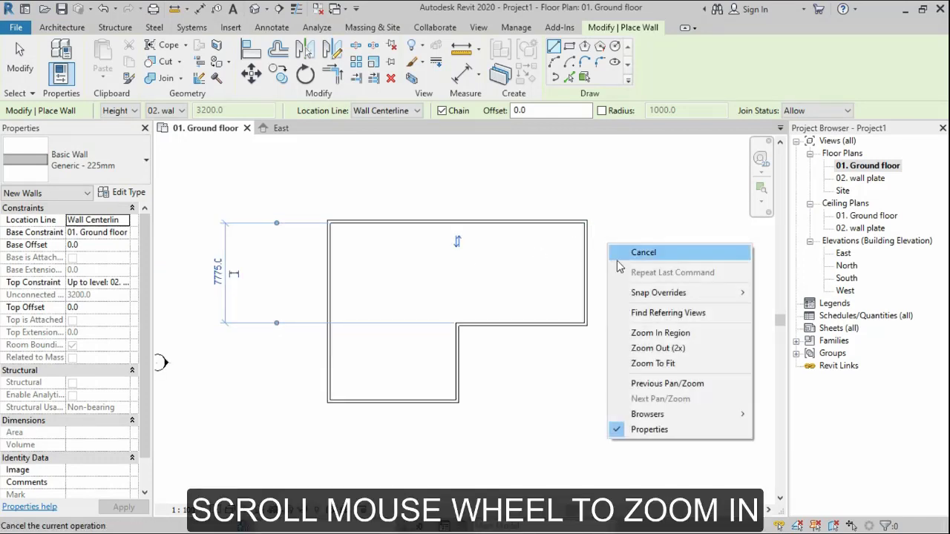
click(656, 389)
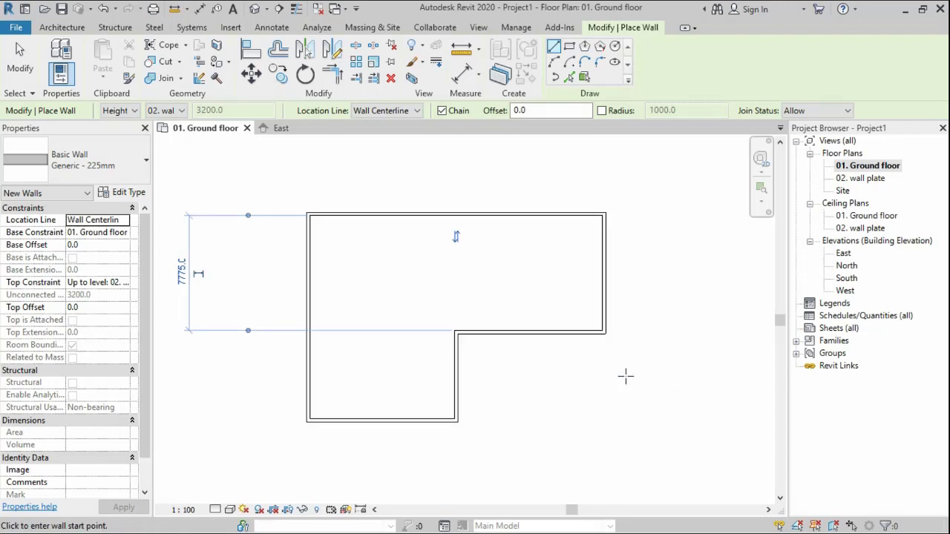
click(457, 331)
right_click(696, 260)
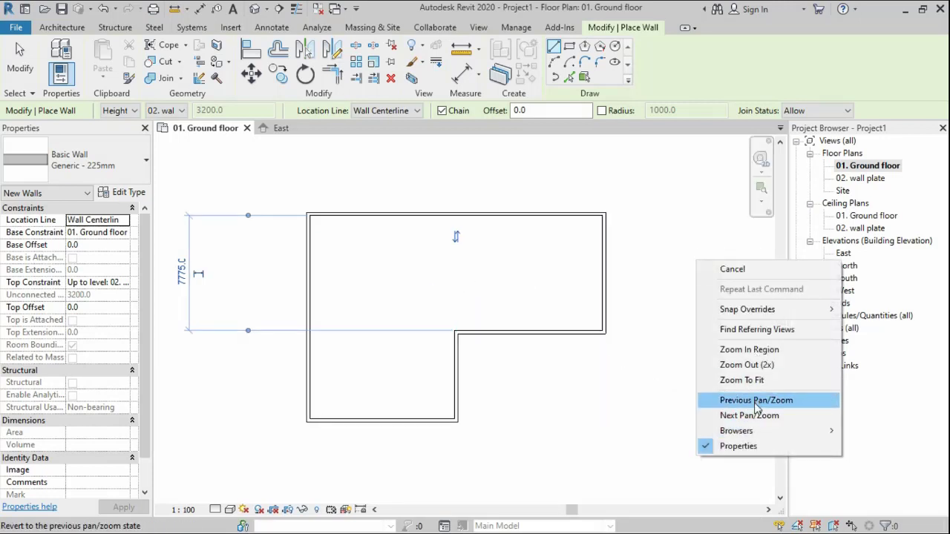
click(751, 416)
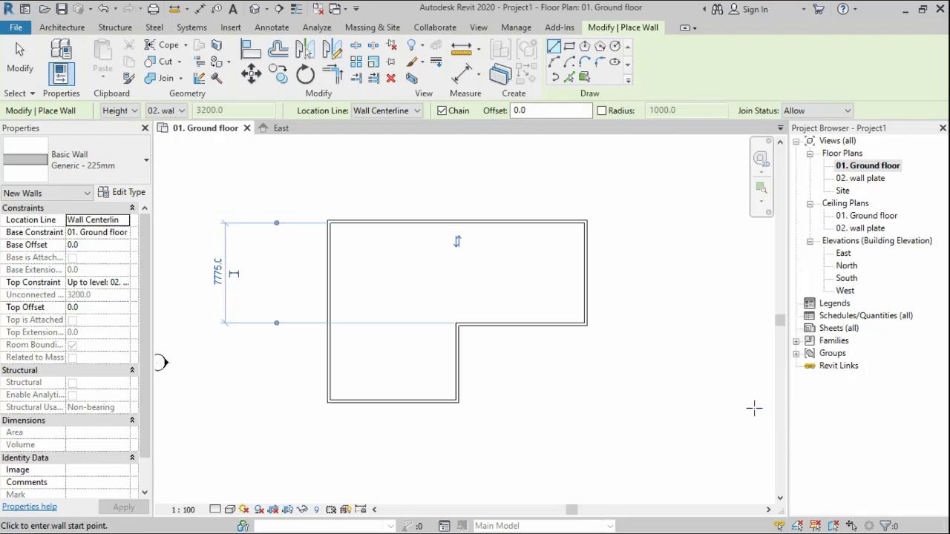
right_click(640, 309)
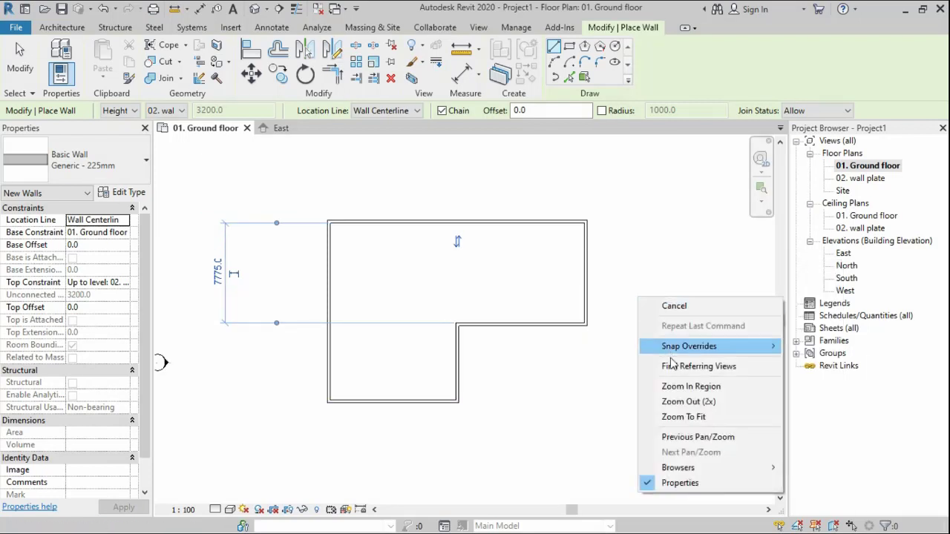
click(681, 387)
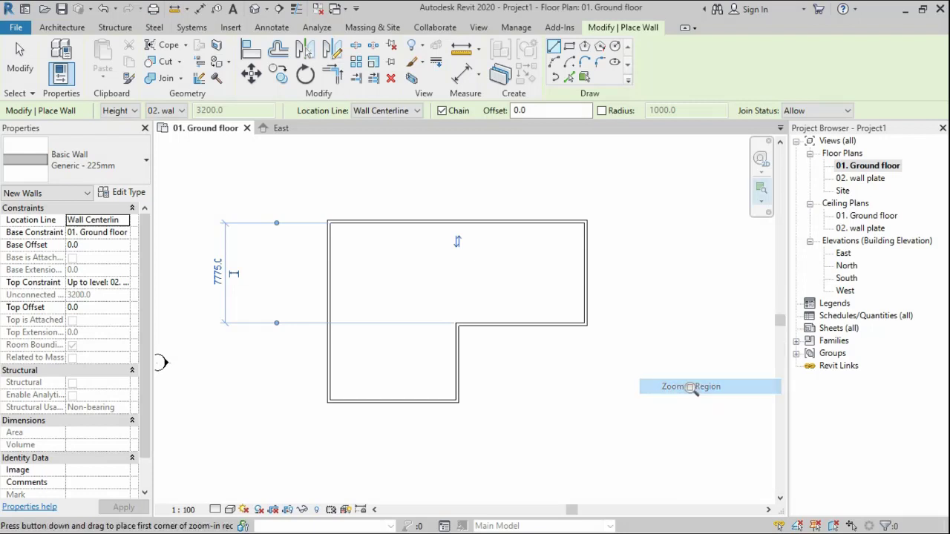
drag(291, 205, 646, 452)
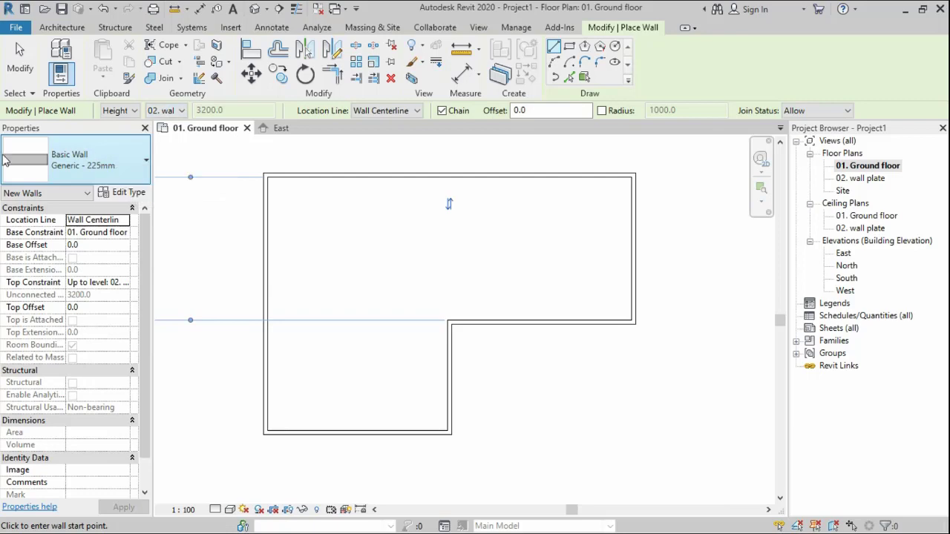
Step: Duplicate the Generic - 225mm wall type under the name "Generic - 150mm" for the internal walls
click(98, 160)
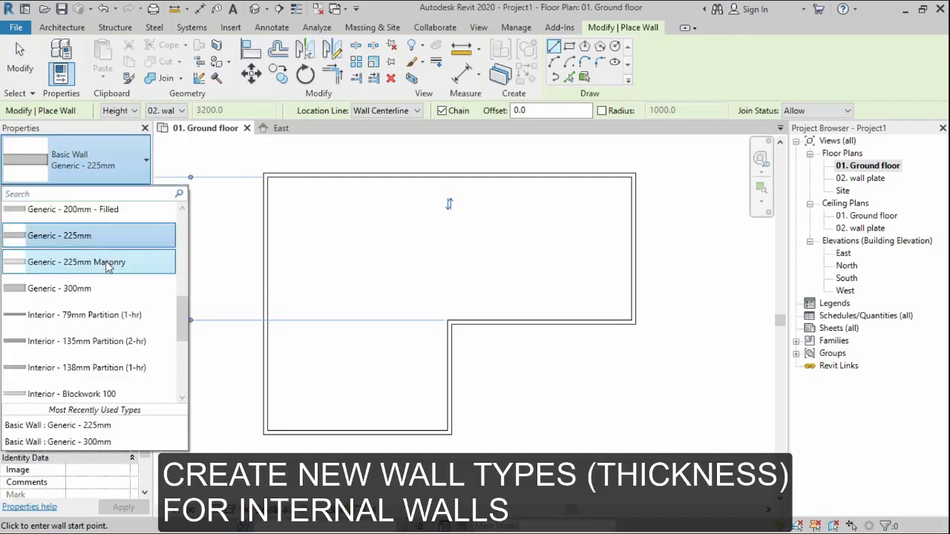
click(104, 179)
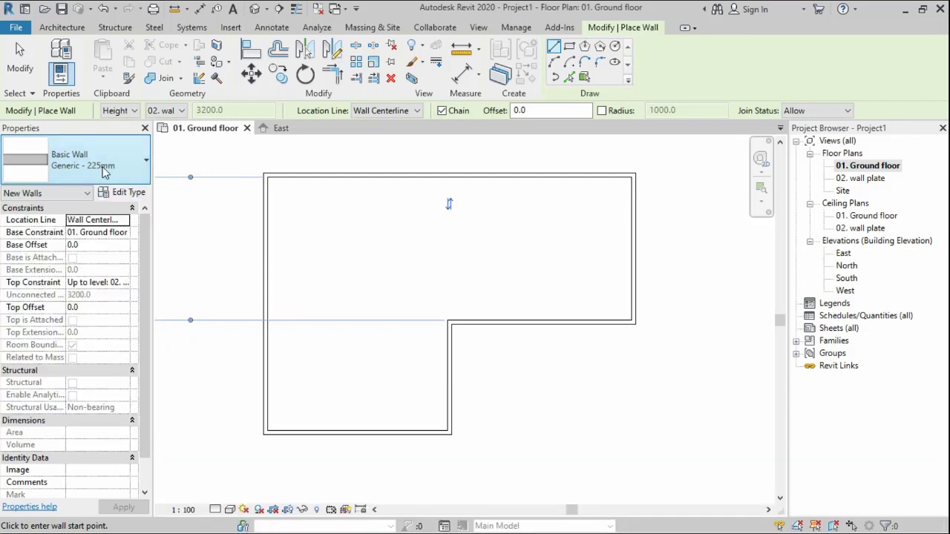
click(125, 195)
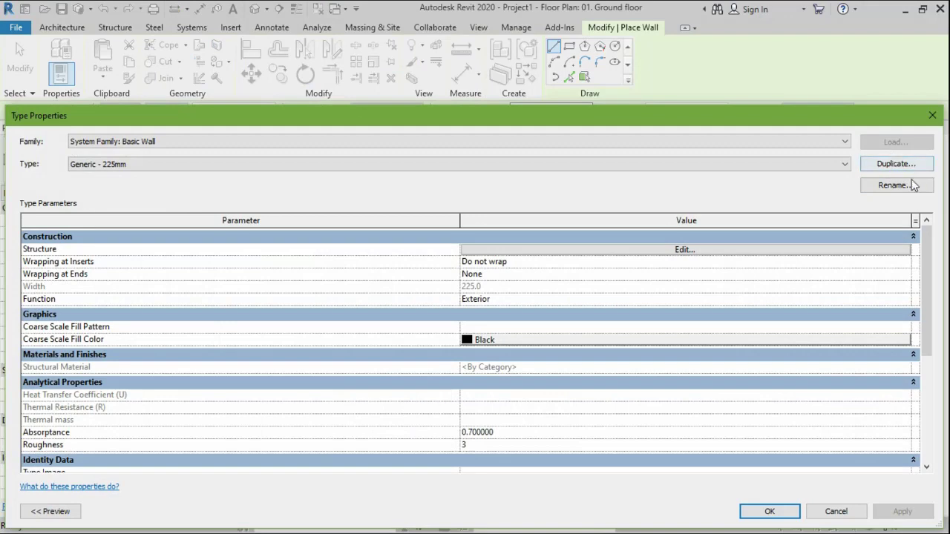
drag(877, 119, 866, 60)
click(883, 105)
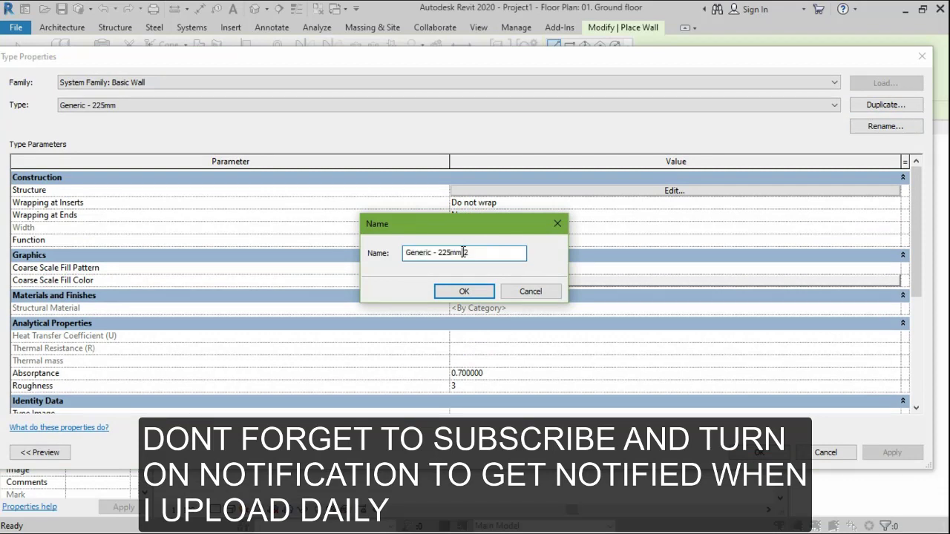
drag(469, 252, 443, 252)
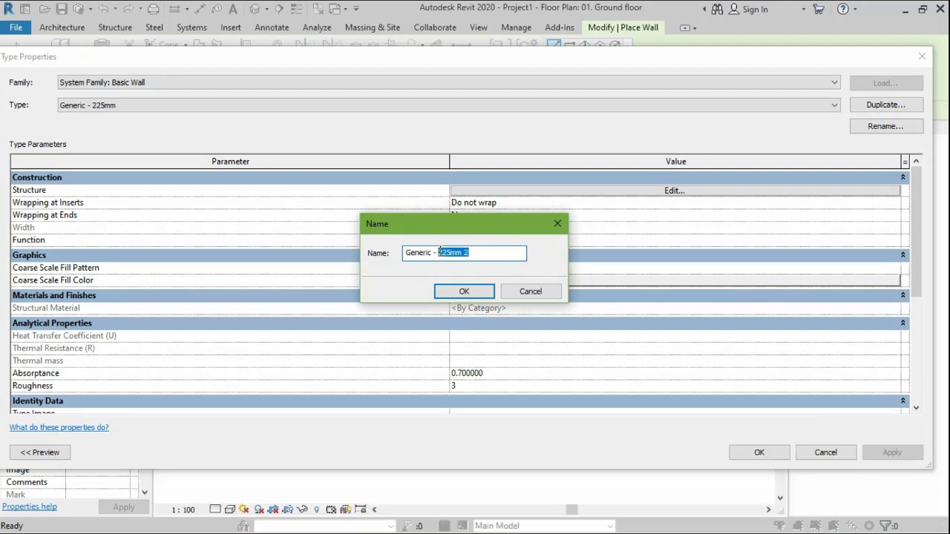
text(150)
click(482, 298)
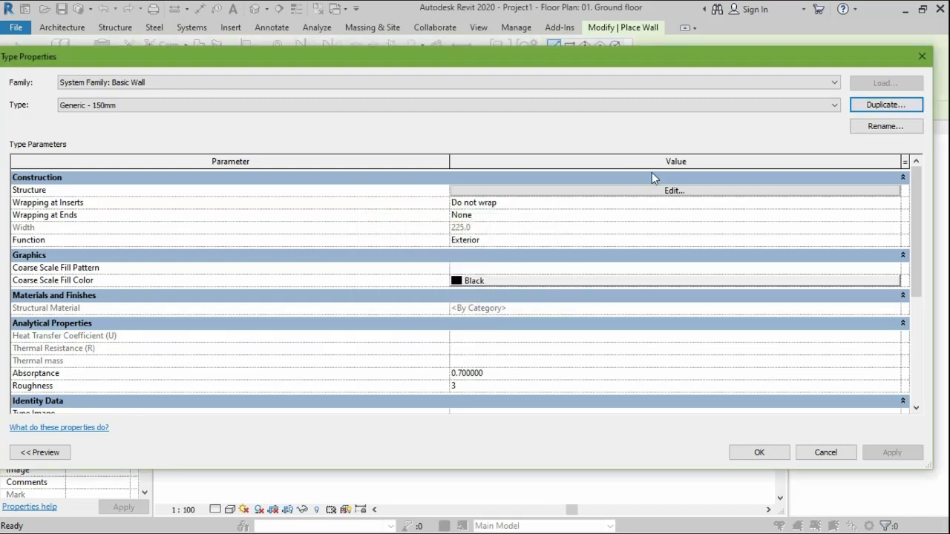
Step: Set the Structure [1] layer thickness of the Generic - 150mm wall type to 150 and accept the type properties
click(656, 191)
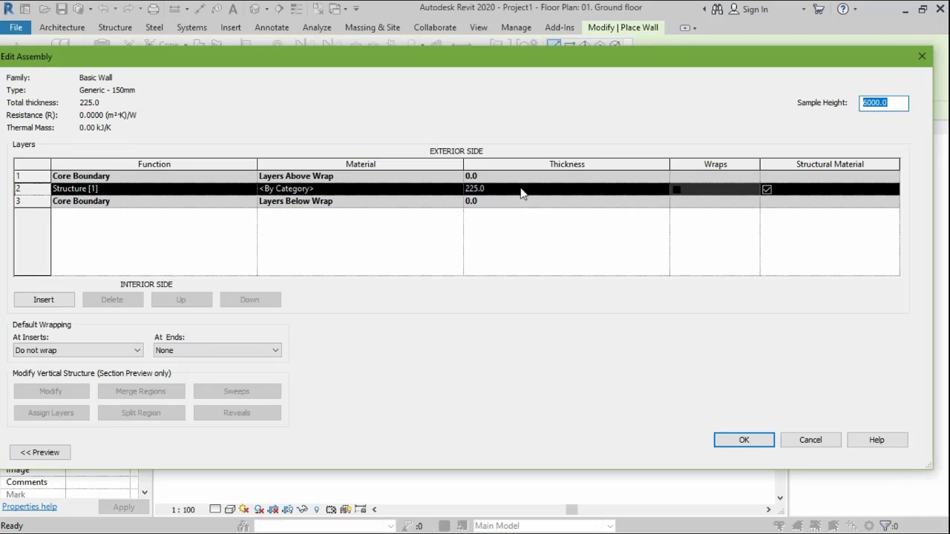
click(514, 189)
double_click(514, 189)
text(1)
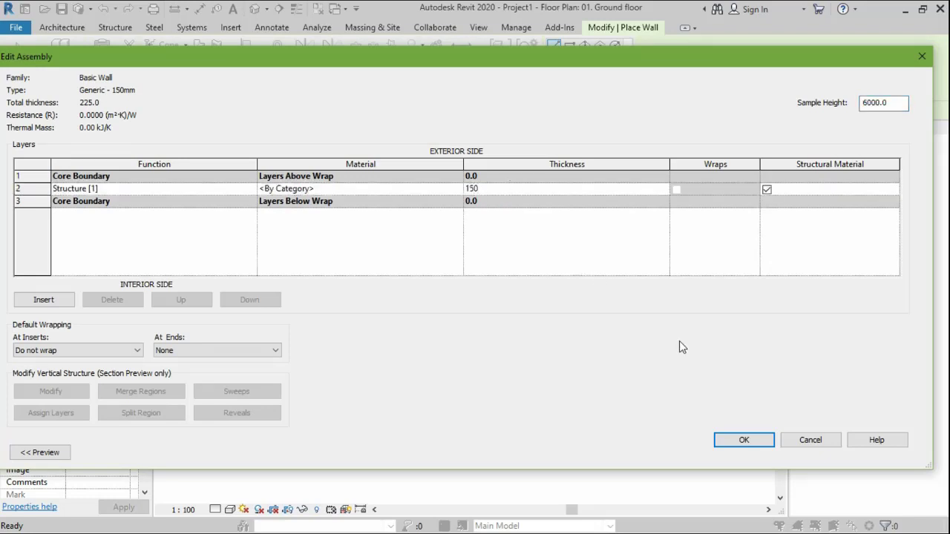
text(50)
click(741, 441)
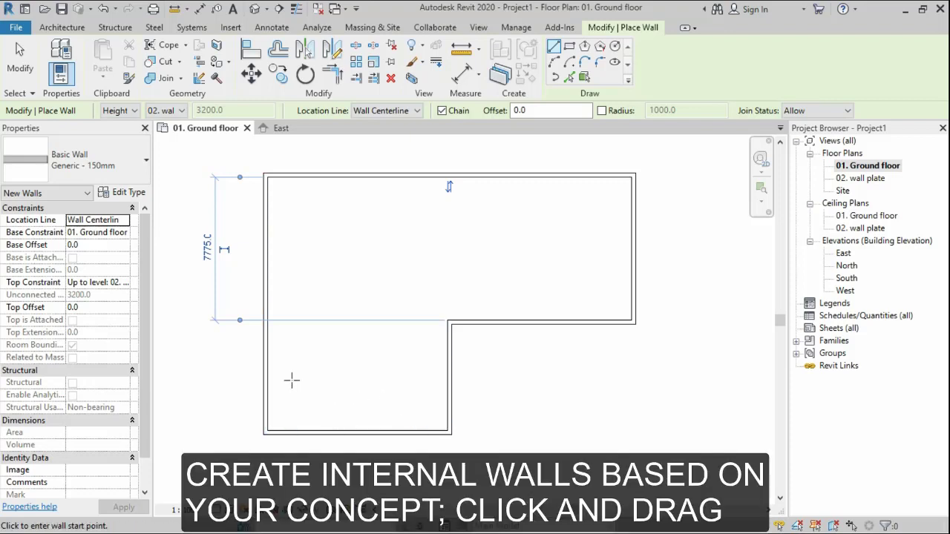
Step: Enclose a small room about 3000 mm wide in the plan's lower-left corner with two Generic - 150mm walls
click(265, 366)
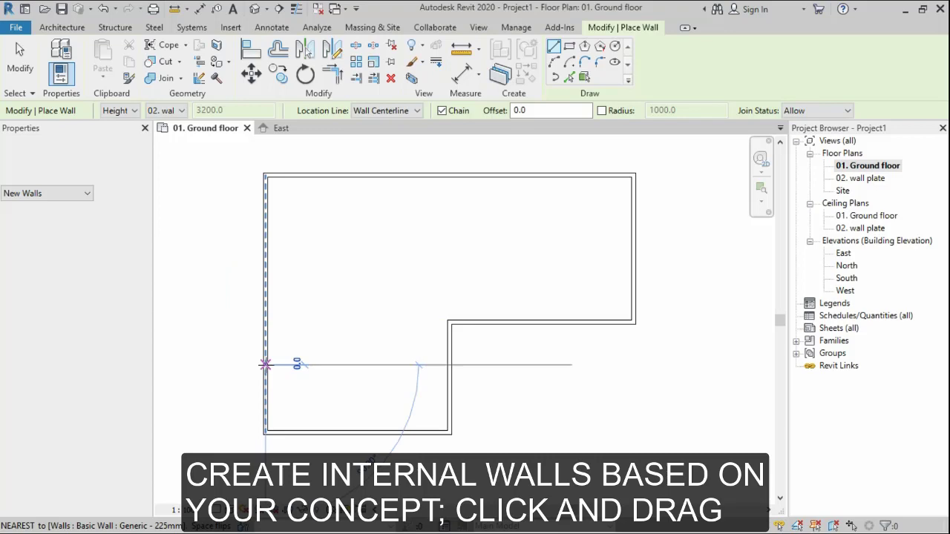
click(321, 366)
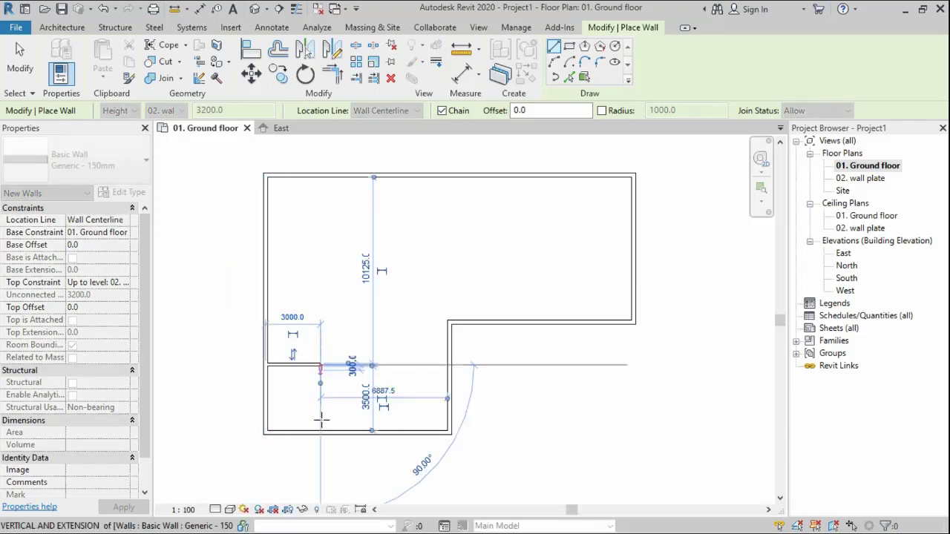
click(320, 432)
key(Escape)
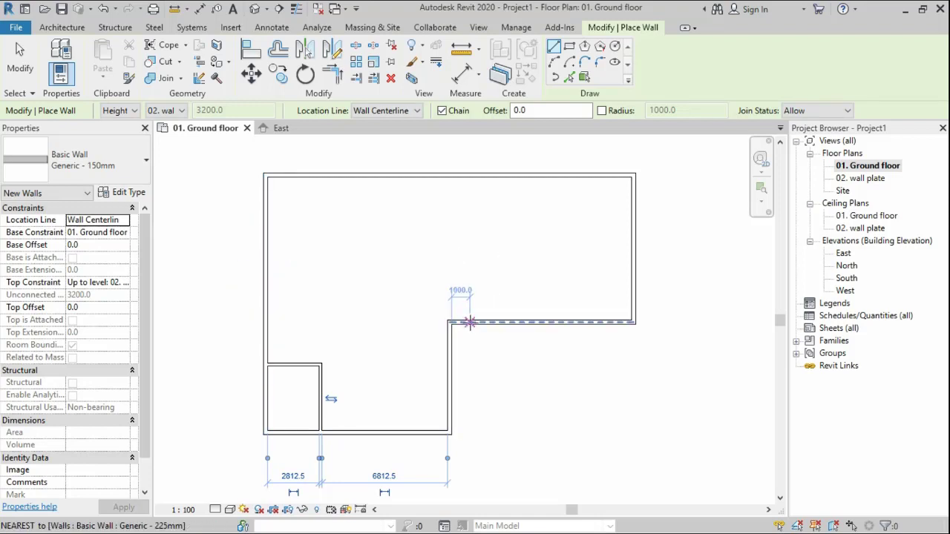
Step: Across the right wing, draw a stepped interior wall with segments about 3000, 3400, 2000, 3400 and 3000 mm, plus a divider from its recess to the right exterior wall
click(469, 322)
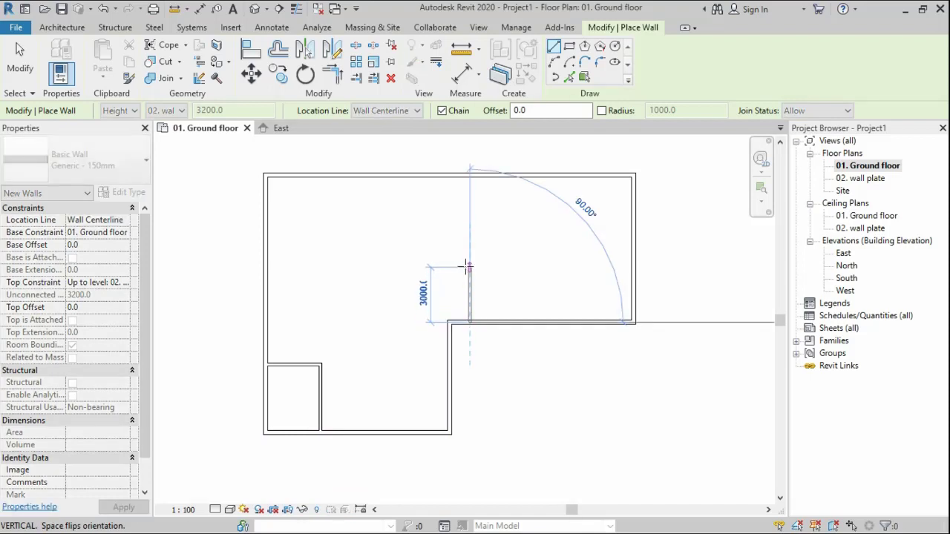
click(466, 268)
click(530, 215)
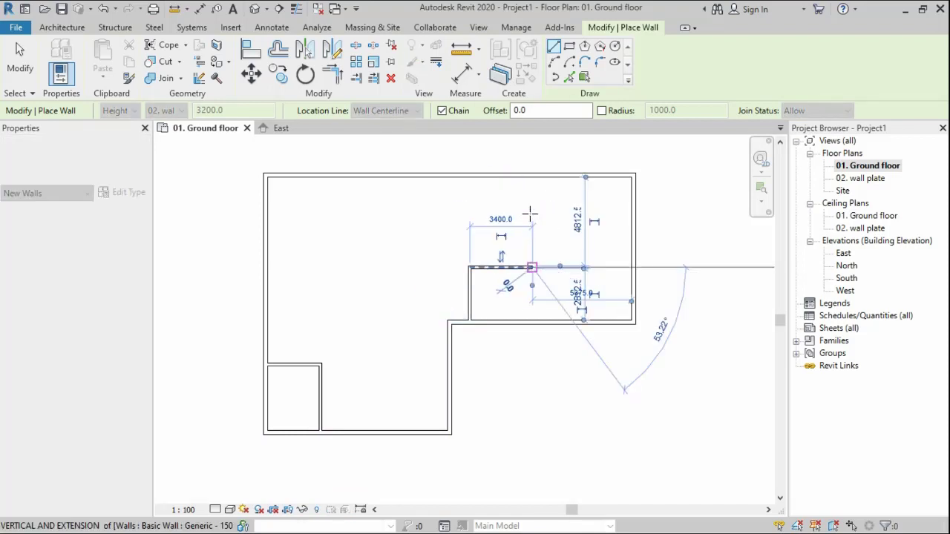
click(532, 230)
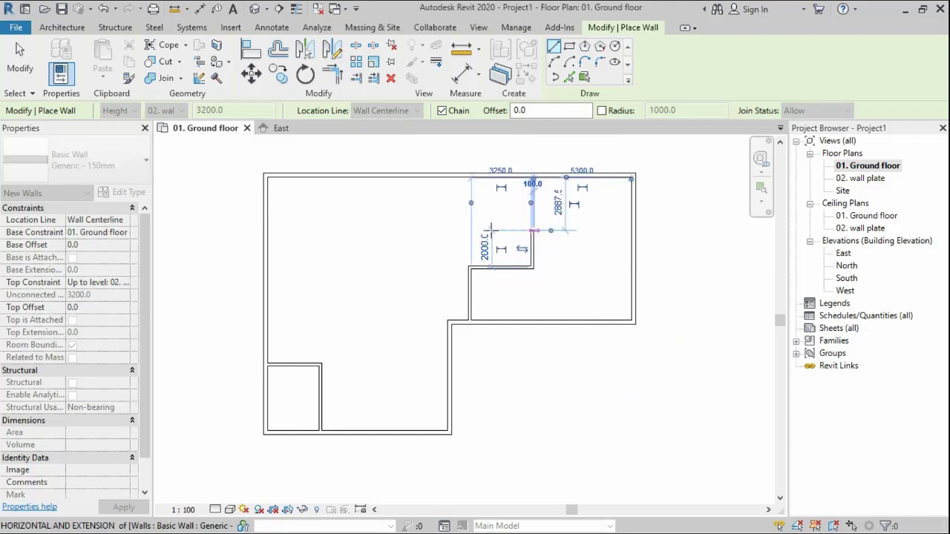
click(469, 231)
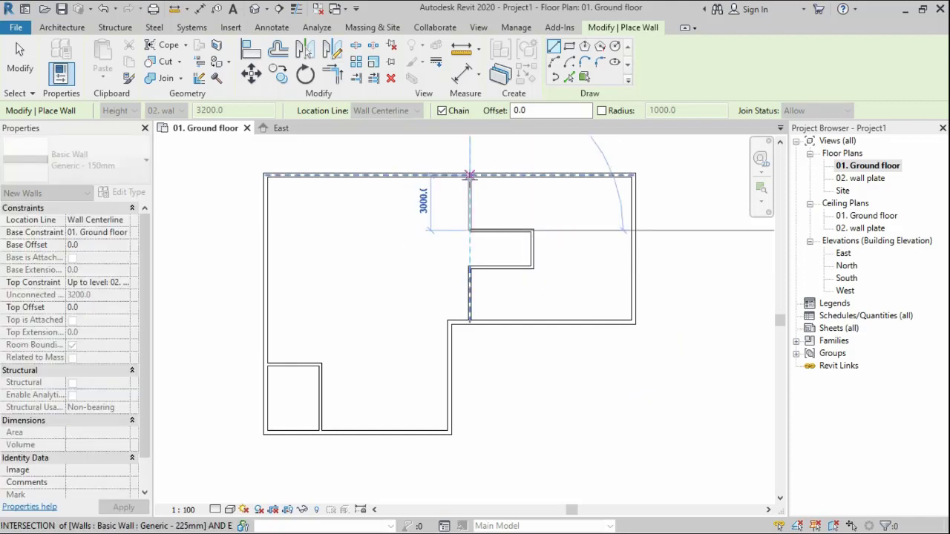
click(469, 176)
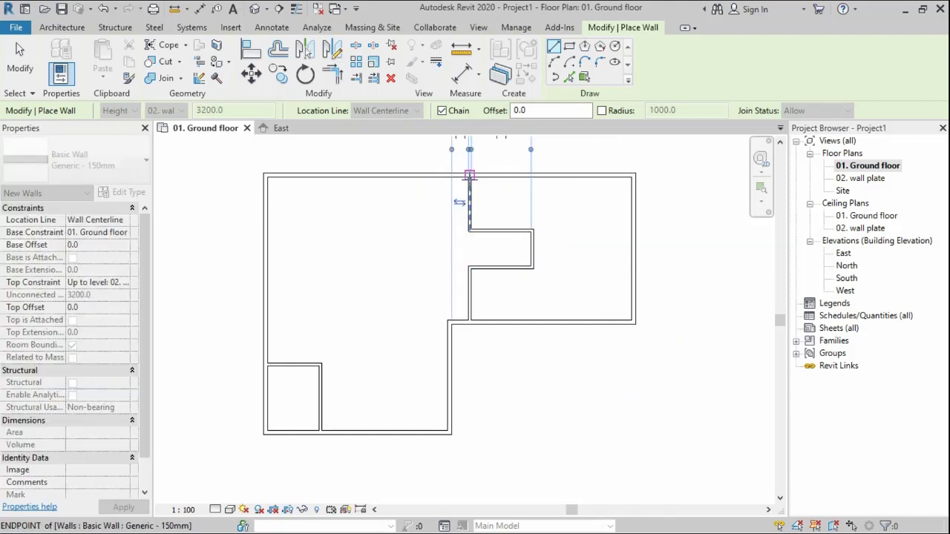
click(532, 247)
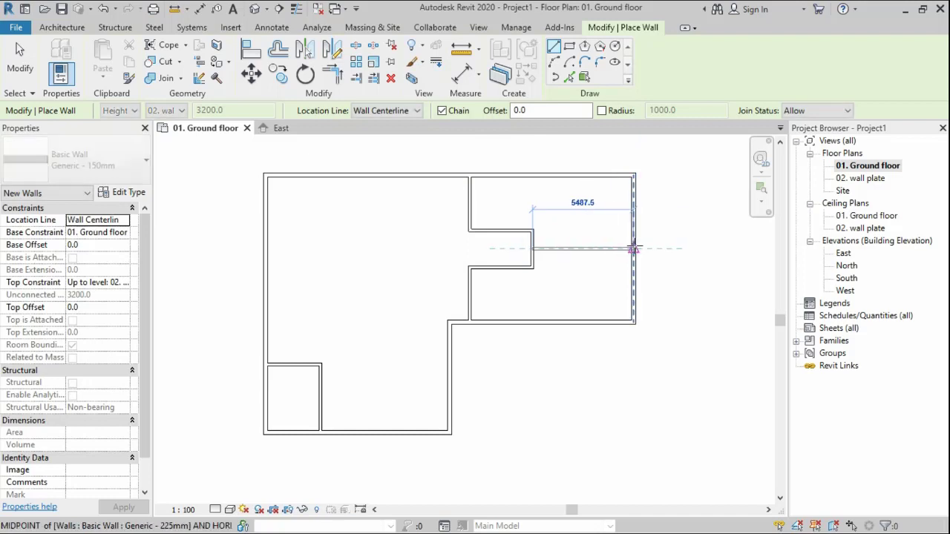
click(633, 247)
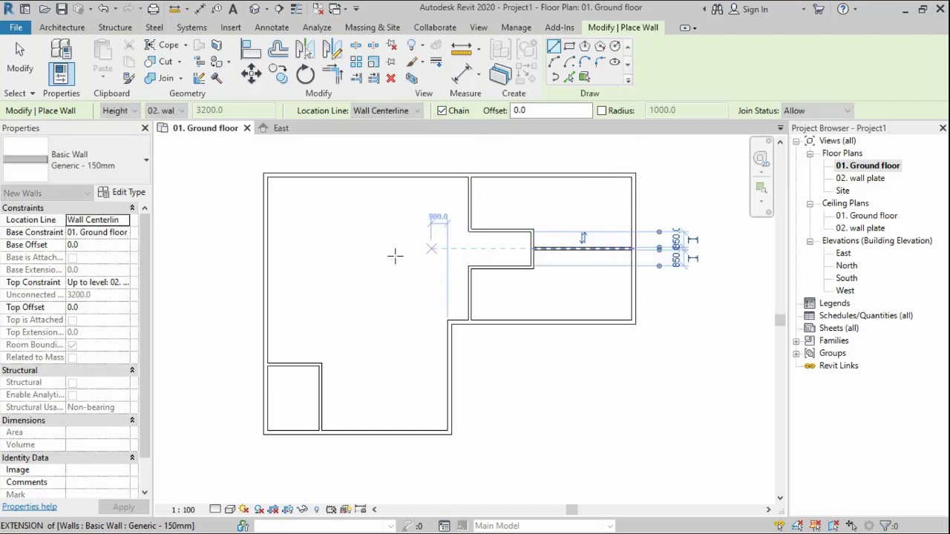
Step: Enclose a room about 4675 by 5000 mm in the plan's upper-left corner and divide it with a horizontal wall about 1025 mm clear of the top wall
click(352, 178)
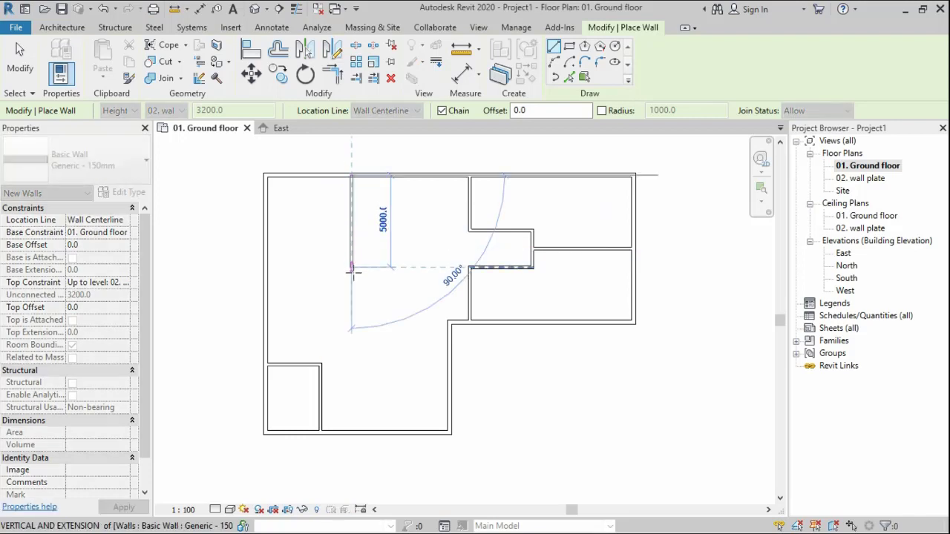
click(328, 253)
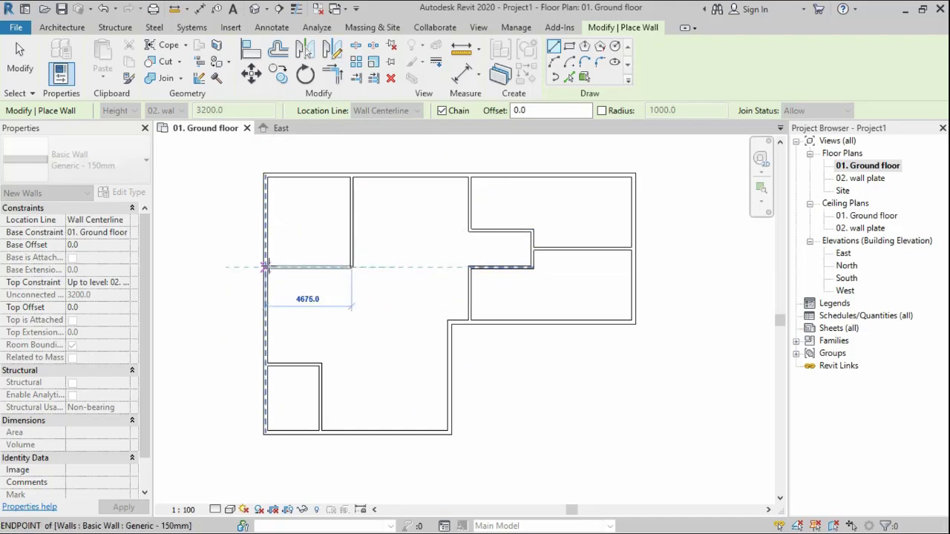
click(265, 268)
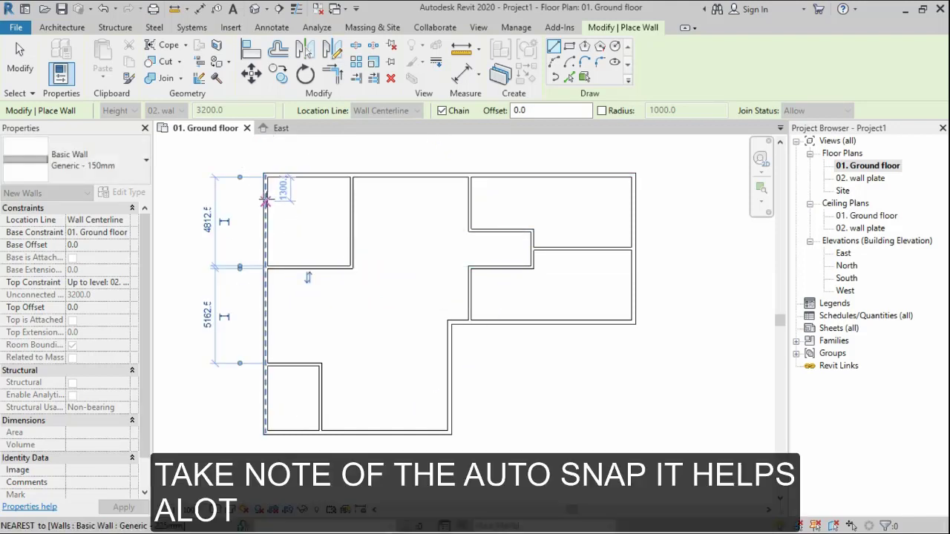
key(Escape)
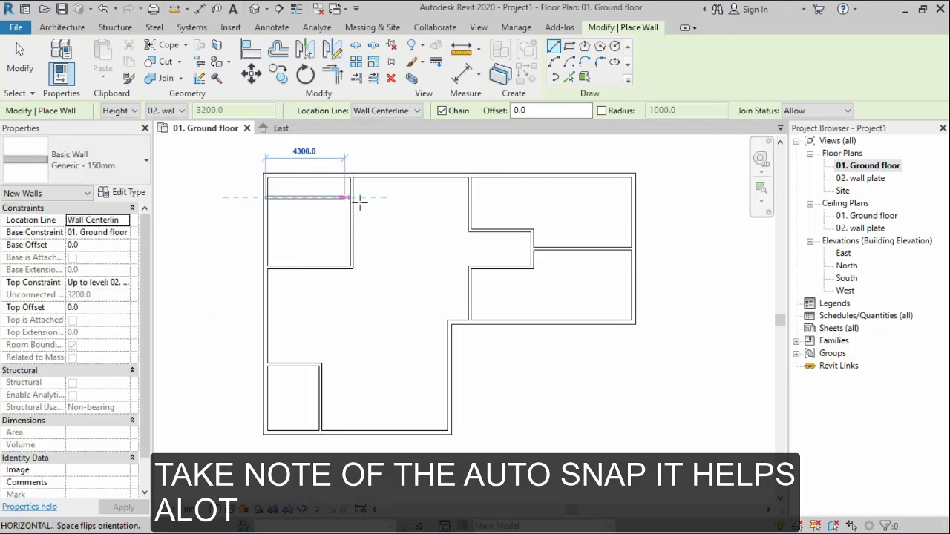
click(351, 196)
key(Escape)
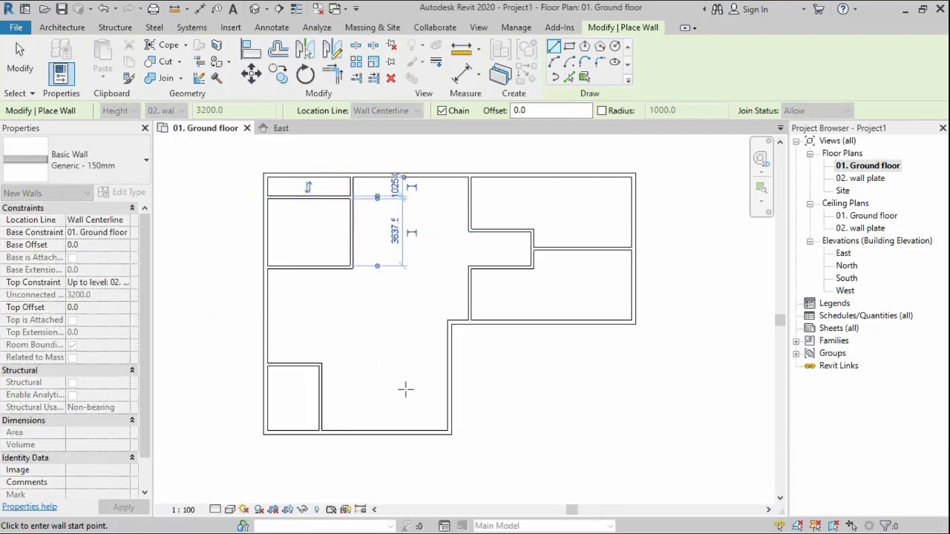
Step: Draw a horizontal interior wall about 7000 mm long from the small lower-left room to the stepped exterior wall, about 1225 mm clear of the bottom wall
click(322, 407)
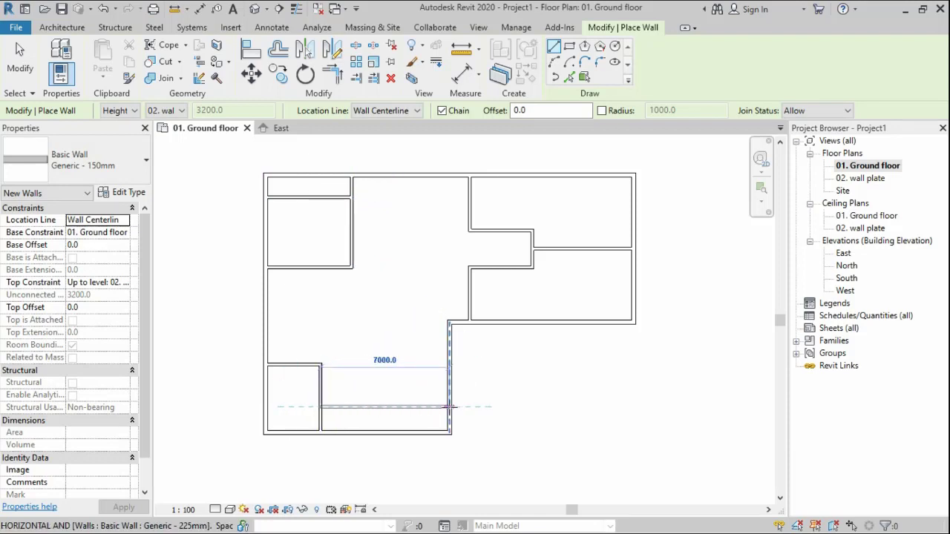
click(449, 407)
key(Escape)
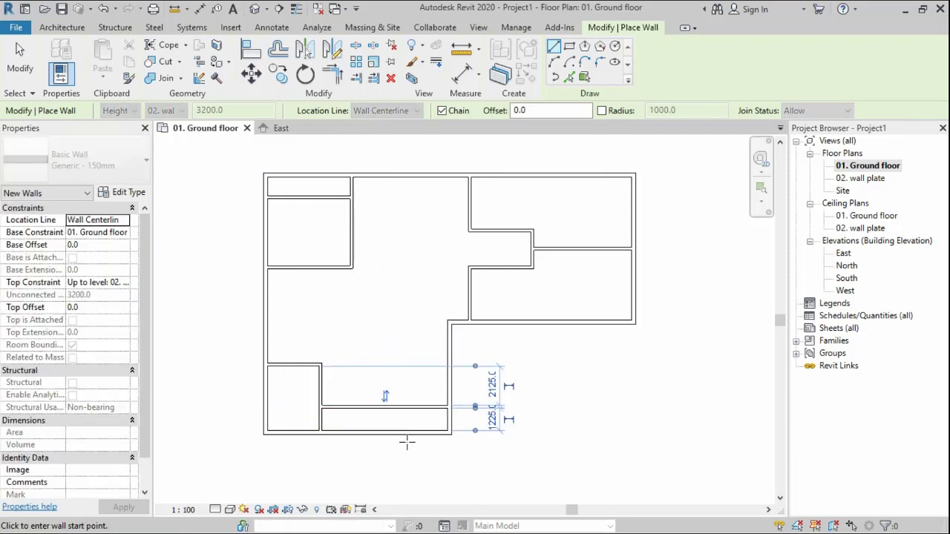
click(20, 59)
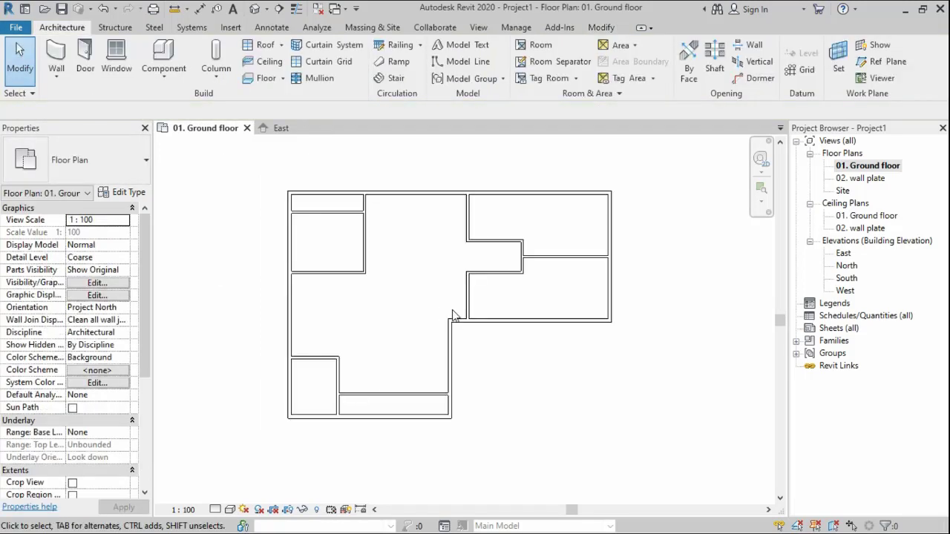
Step: Examine the exterior and interior wall layout of the ground floor plan at different zoom levels
scroll(452, 255, down, 1)
scroll(463, 324, up, 2)
scroll(464, 327, down, 2)
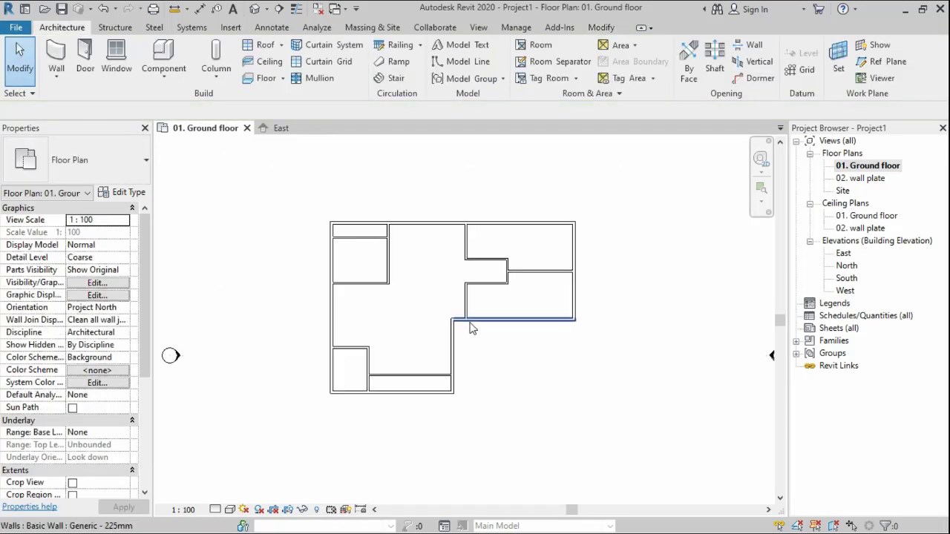
scroll(512, 358, down, 2)
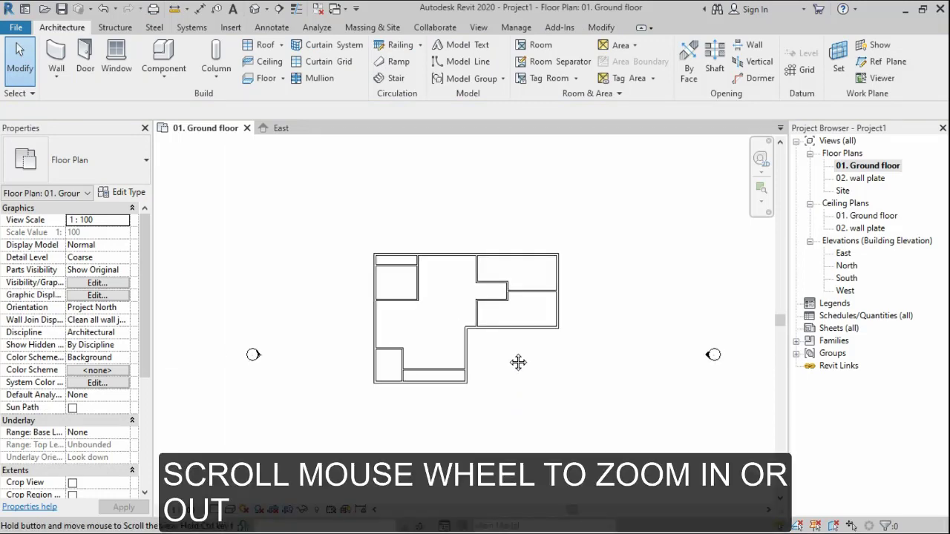
scroll(486, 348, down, 1)
scroll(483, 344, up, 2)
scroll(483, 344, up, 2)
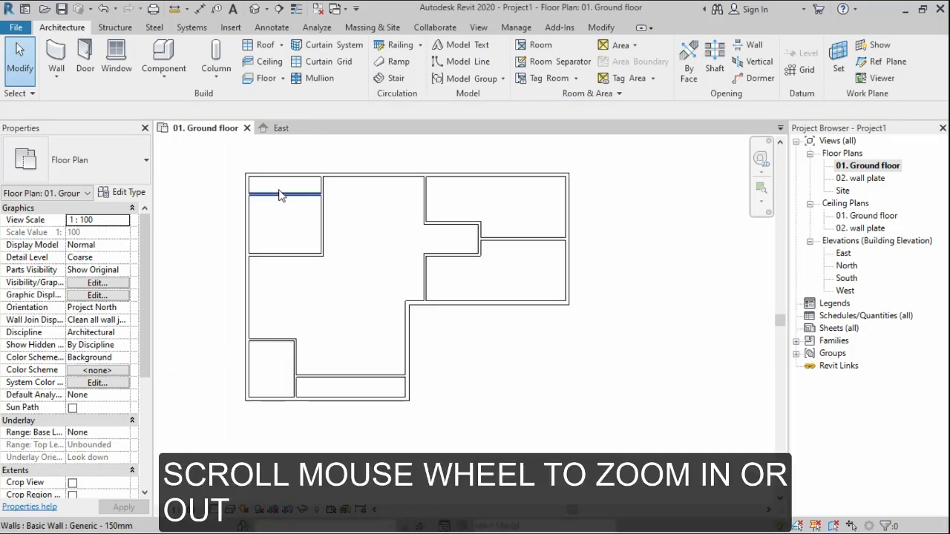
middle_drag(377, 249, 410, 276)
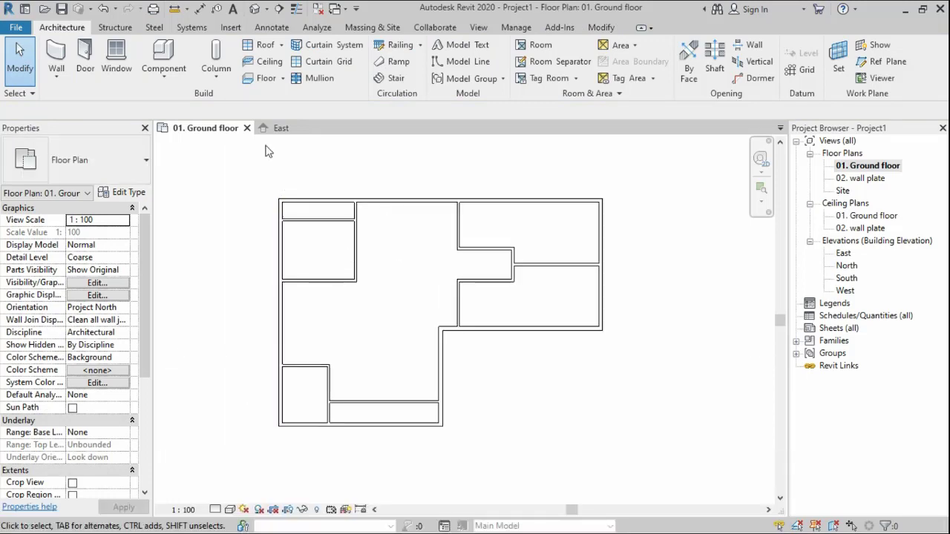